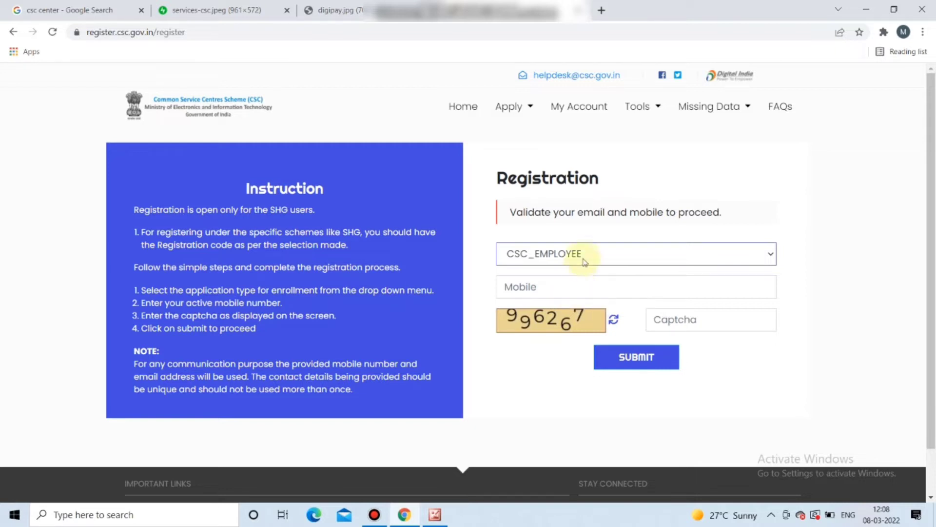
- Open the application type dropdown on the CSC Registration form
{"action": "left_click", "coordinate": [551, 246]}
- Choose CSC VLE as the application type, focus the TEC certificate number field, and open the Apply menu
{"action": "left_click", "coordinate": [554, 274]}
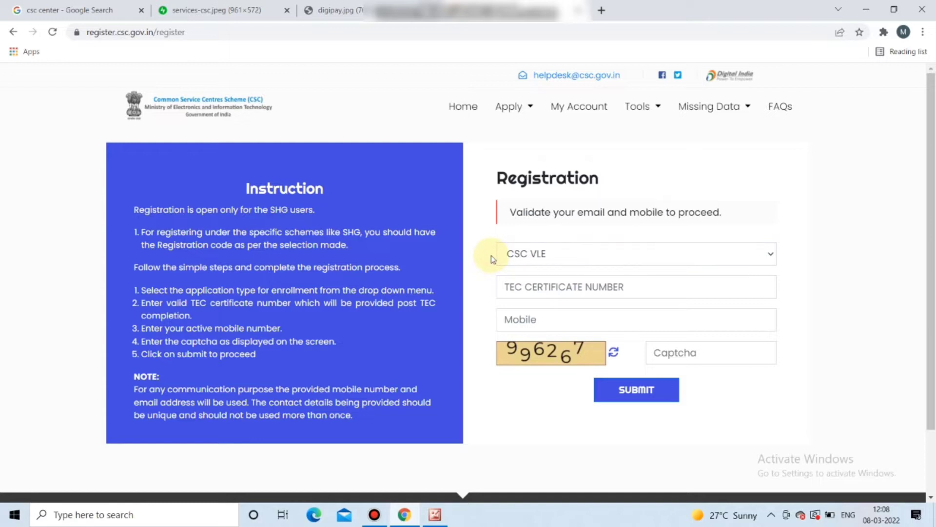
{"action": "left_click", "coordinate": [524, 290]}
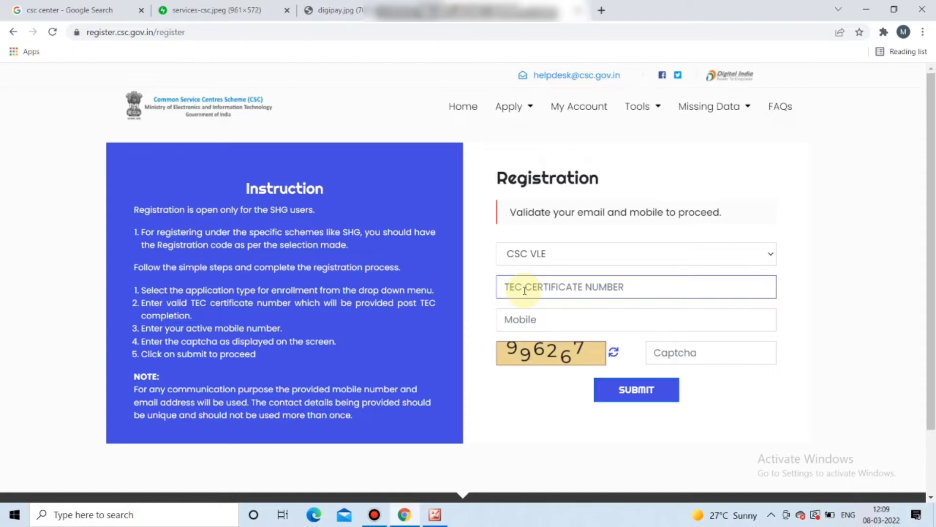
{"action": "left_click", "coordinate": [514, 107]}
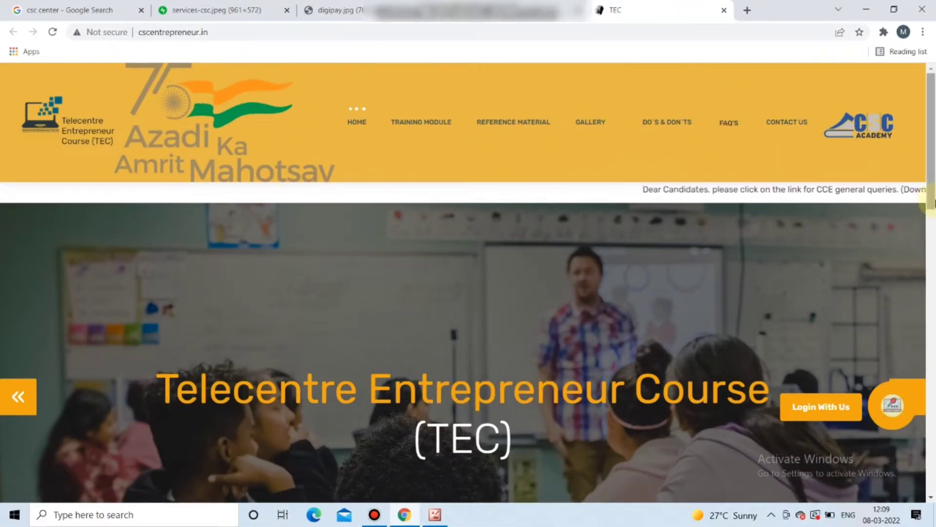
- From cscentrepreneur.in, go to Login With Us and choose Register for the Certificate Course in Entrepreneurship (CCE)
{"action": "scroll", "coordinate": [931, 222], "scroll_direction": "down", "scroll_amount": 1}
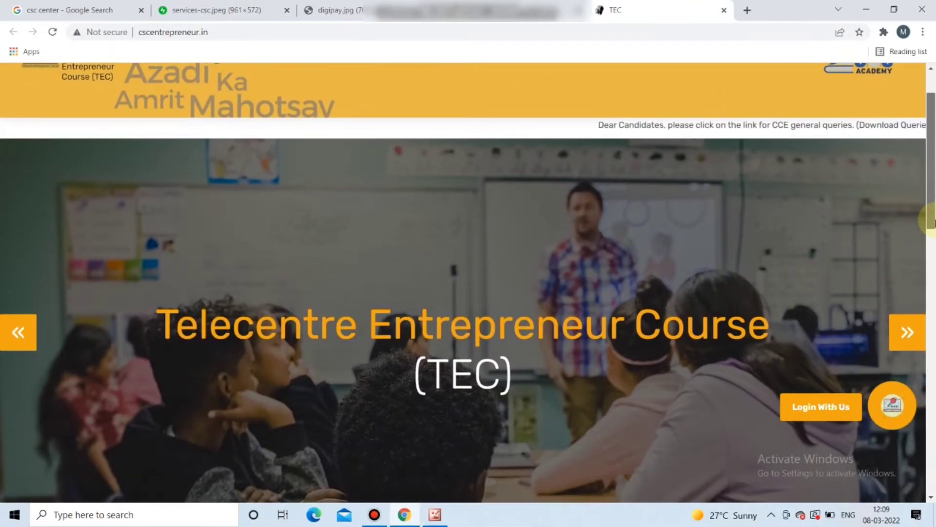
{"action": "scroll", "coordinate": [931, 222], "scroll_direction": "up", "scroll_amount": 1}
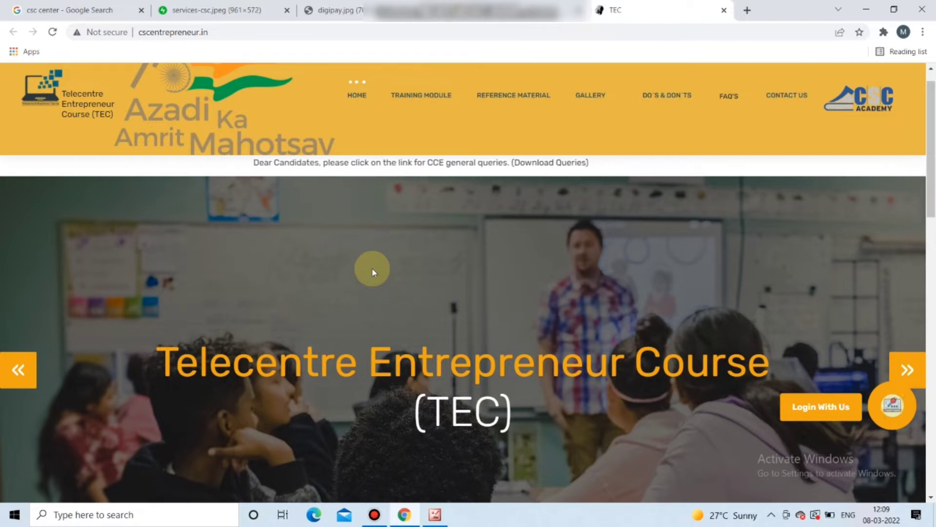
{"action": "left_click", "coordinate": [826, 413]}
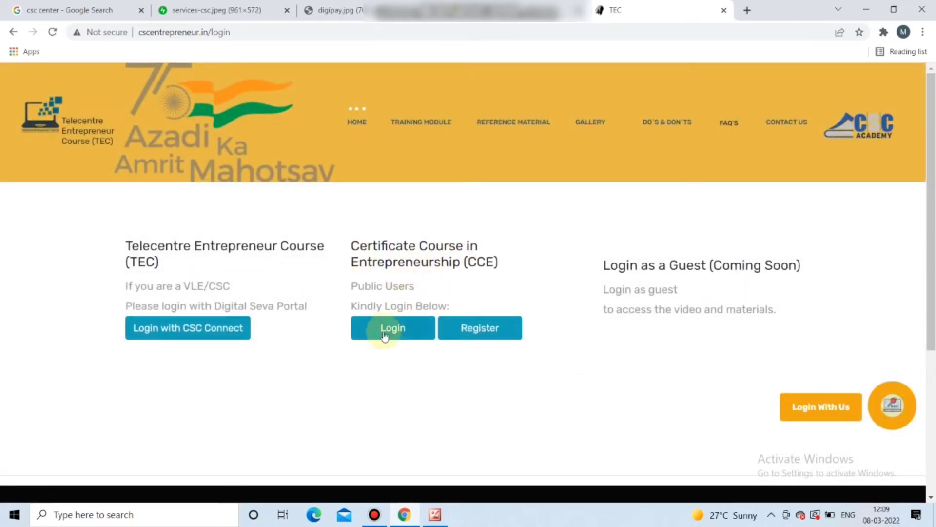
{"action": "left_click", "coordinate": [457, 330]}
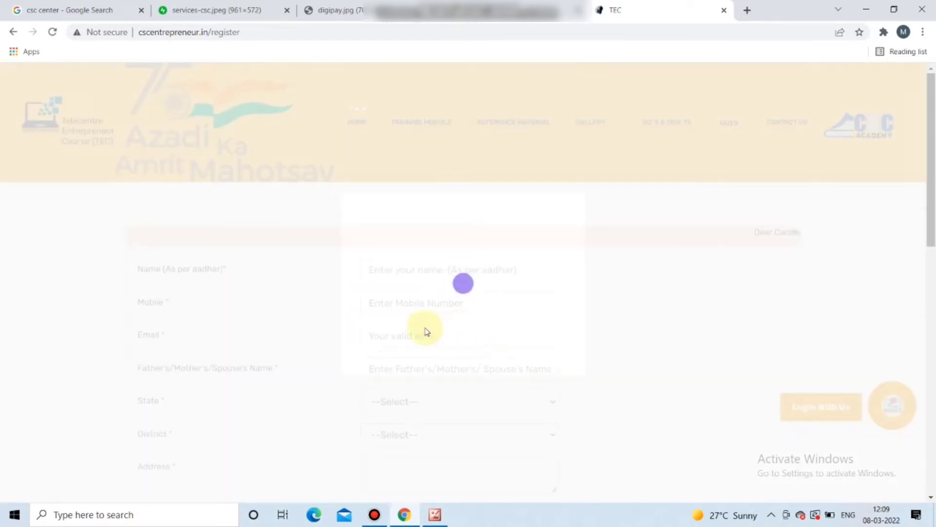
- Enter the applicant's name and contact details on the TEC registration form
{"action": "scroll", "coordinate": [933, 254], "scroll_direction": "down", "scroll_amount": 1}
{"action": "left_click_drag", "start_coordinate": [933, 253], "coordinate": [932, 292]}
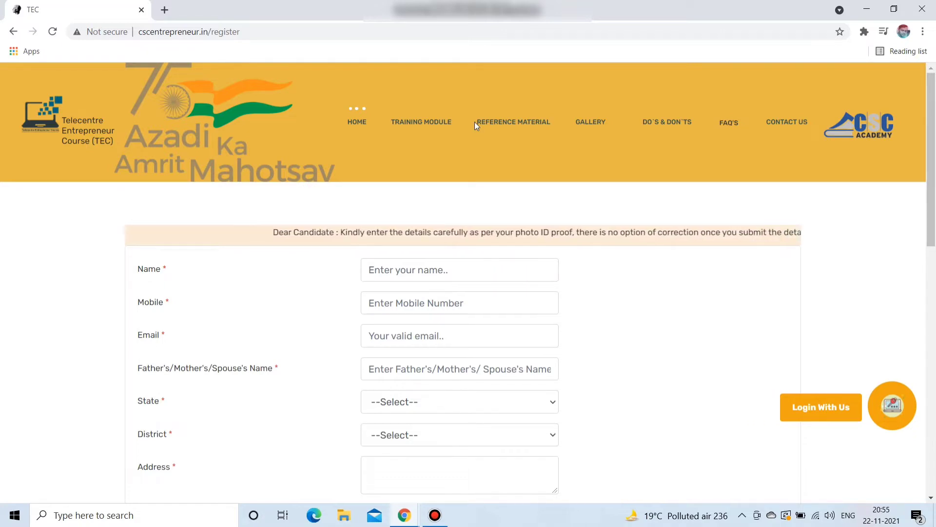
{"action": "scroll", "coordinate": [293, 156], "scroll_direction": "down", "scroll_amount": 1}
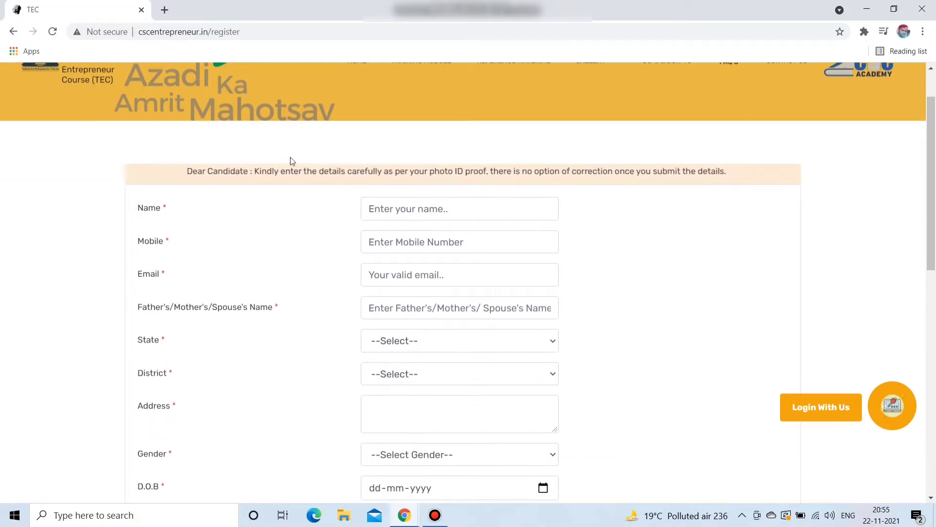
{"action": "scroll", "coordinate": [224, 145], "scroll_direction": "up", "scroll_amount": 1}
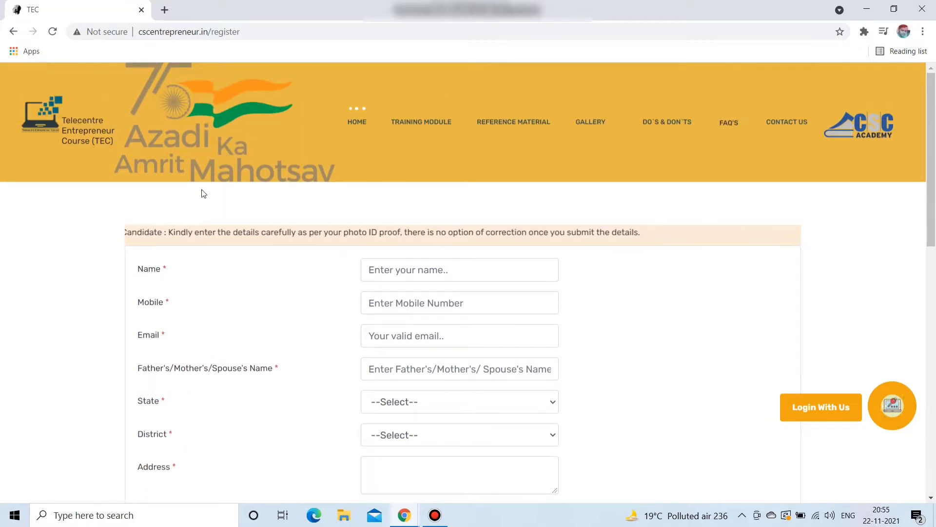
{"action": "double_click", "coordinate": [167, 271]}
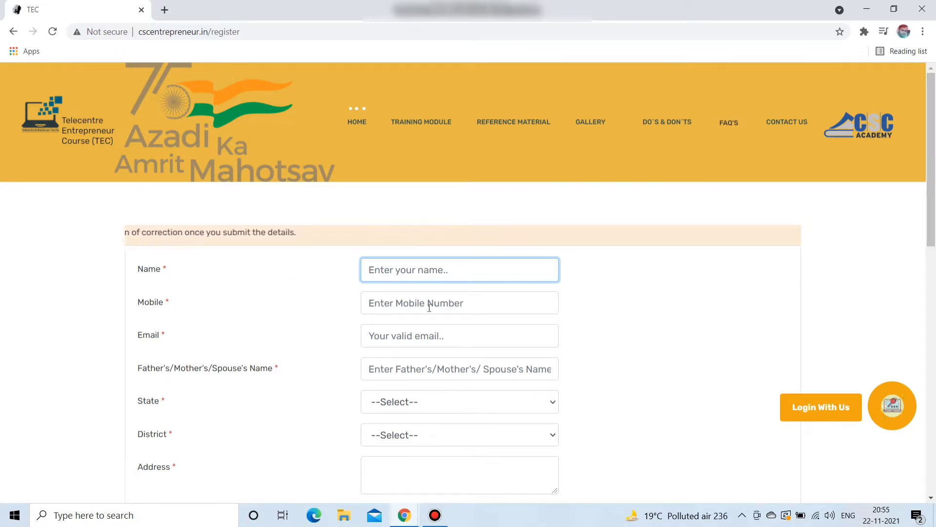
{"action": "scroll", "coordinate": [435, 307], "scroll_direction": "down", "scroll_amount": 1}
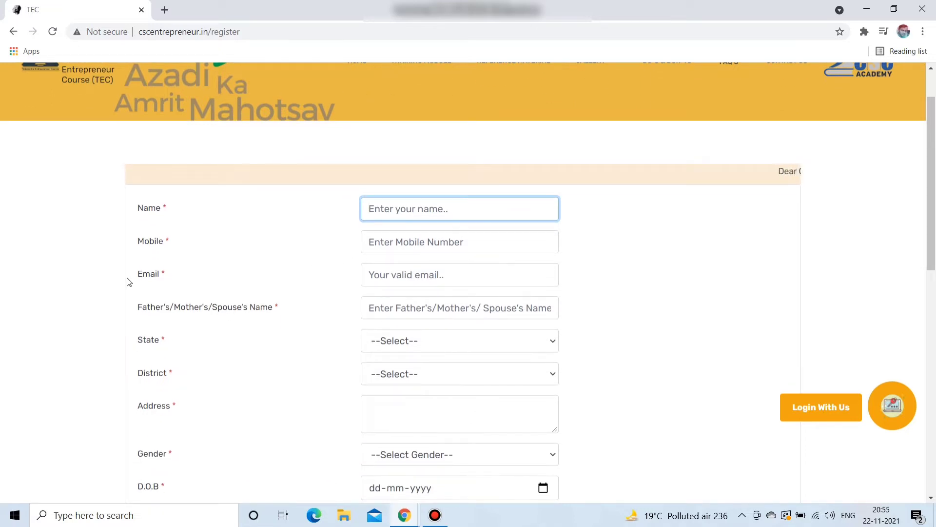
{"action": "scroll", "coordinate": [160, 260], "scroll_direction": "down", "scroll_amount": 1}
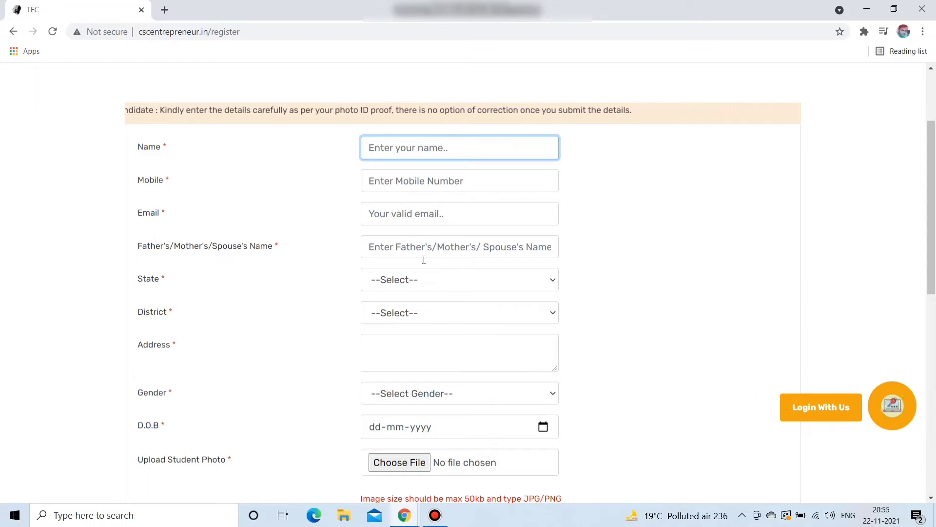
- Set the state to Jharkhand and the district to Dumka, then fill in the address
{"action": "left_click", "coordinate": [409, 279]}
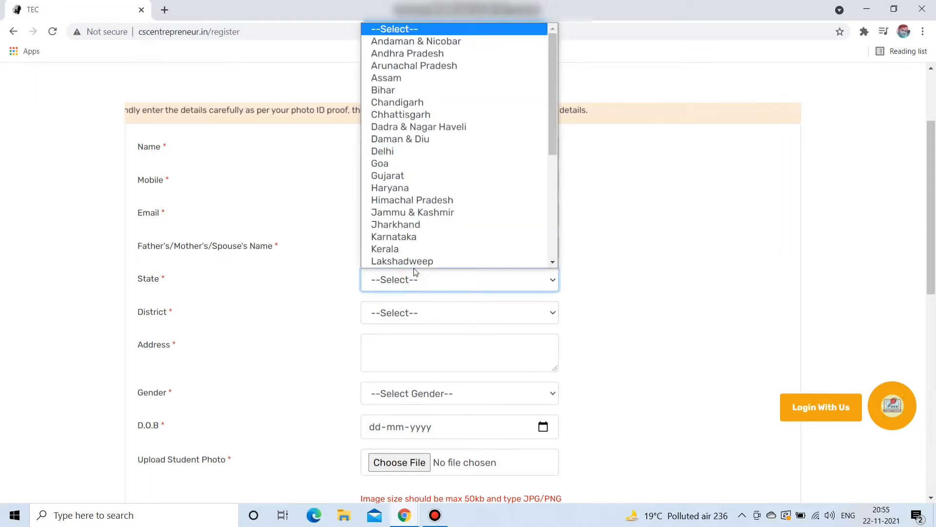
{"action": "left_click", "coordinate": [415, 225]}
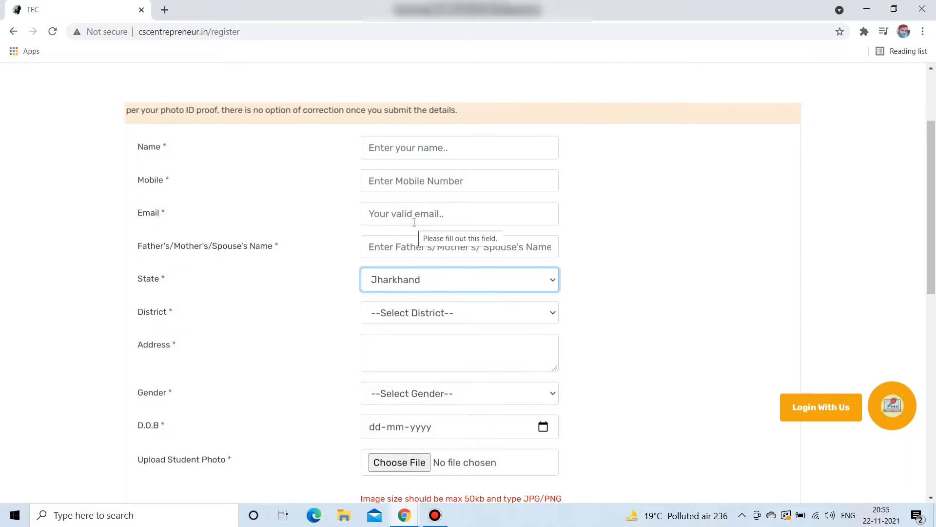
{"action": "left_click", "coordinate": [401, 315]}
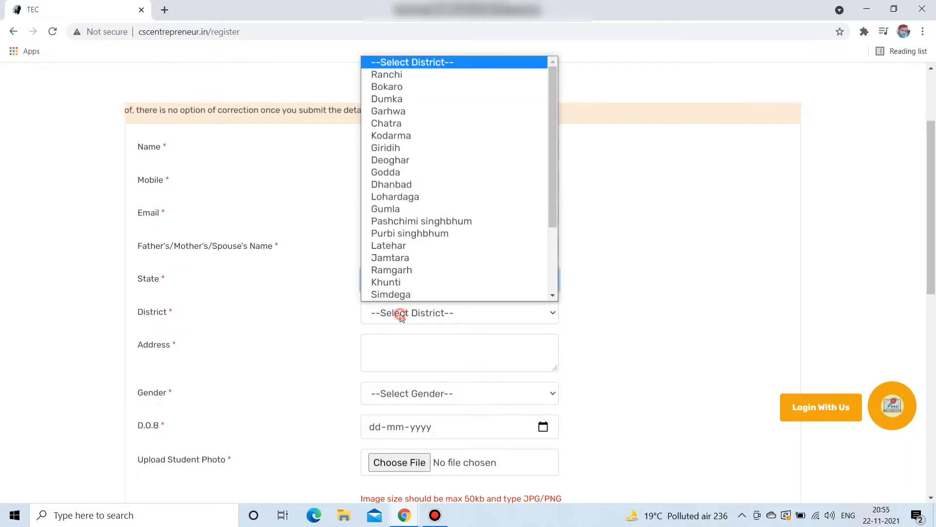
{"action": "left_click", "coordinate": [397, 99]}
{"action": "scroll", "coordinate": [426, 292], "scroll_direction": "down", "scroll_amount": 1}
{"action": "left_click", "coordinate": [393, 287]}
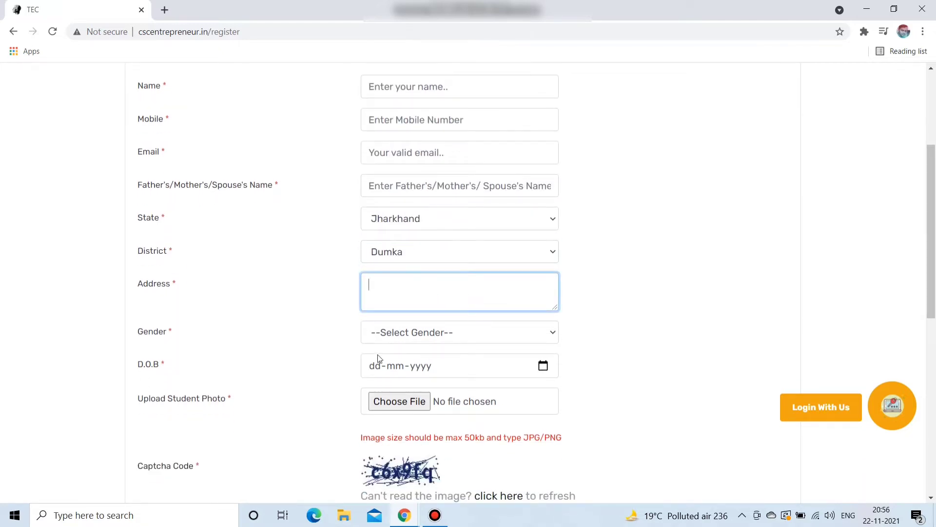
{"action": "left_click", "coordinate": [417, 367]}
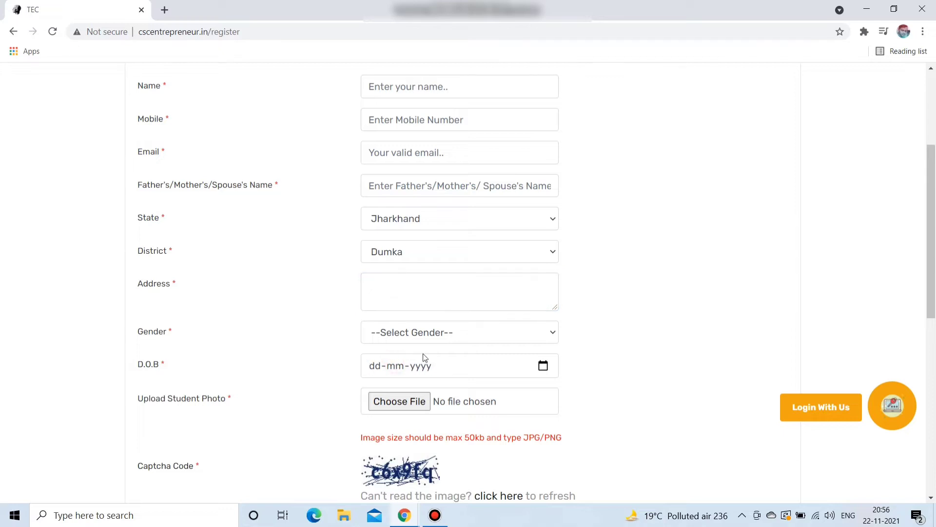
- Set the gender to Male and attach a student photo
{"action": "left_click", "coordinate": [406, 342]}
{"action": "left_click", "coordinate": [407, 360]}
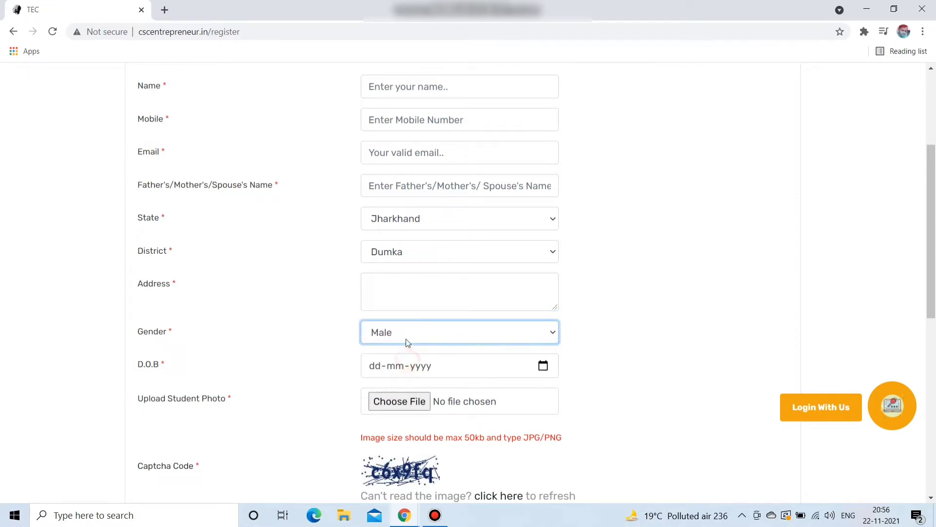
{"action": "scroll", "coordinate": [419, 312], "scroll_direction": "down", "scroll_amount": 2}
{"action": "left_click", "coordinate": [386, 281]}
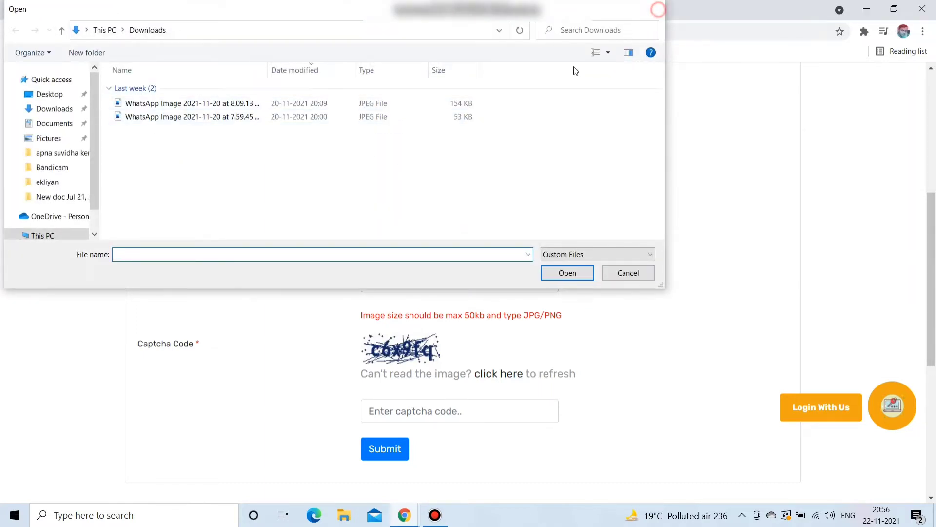
{"action": "left_click", "coordinate": [654, 9]}
- Enter the captcha code and submit the registration form
{"action": "scroll", "coordinate": [397, 293], "scroll_direction": "down", "scroll_amount": 1}
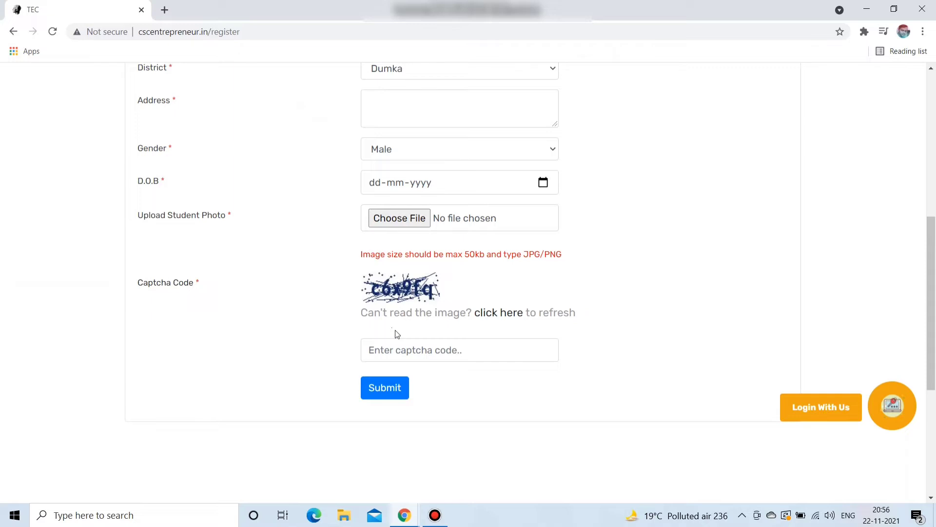
{"action": "left_click", "coordinate": [401, 354]}
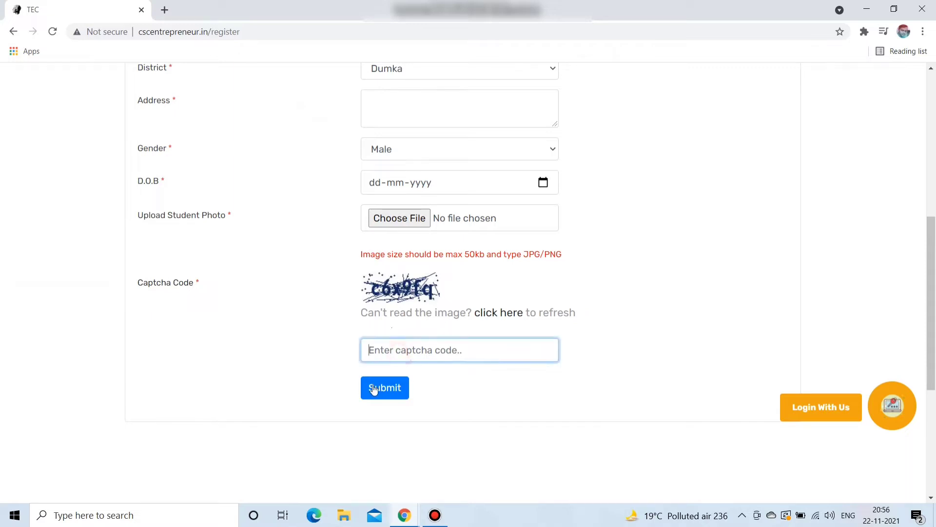
{"action": "scroll", "coordinate": [461, 222], "scroll_direction": "up", "scroll_amount": 1}
{"action": "scroll", "coordinate": [415, 289], "scroll_direction": "up", "scroll_amount": 2}
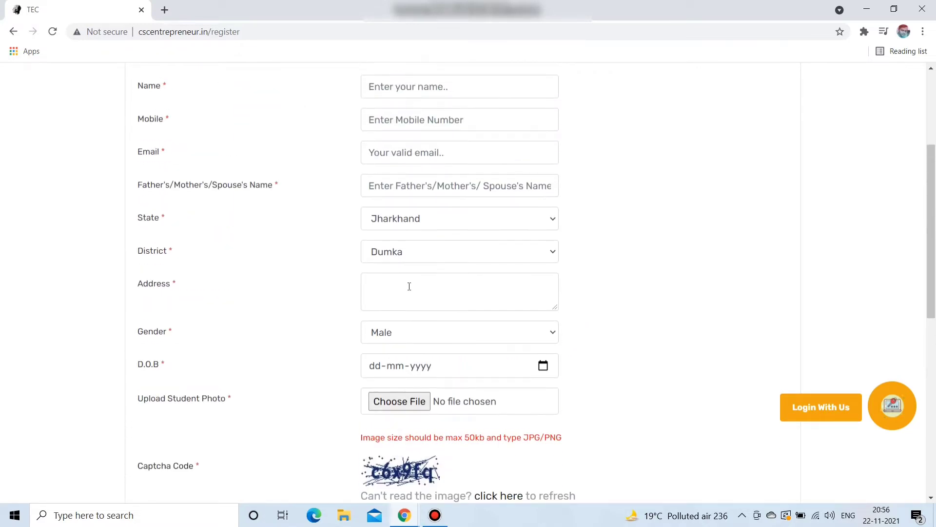
{"action": "scroll", "coordinate": [423, 243], "scroll_direction": "down", "scroll_amount": 1}
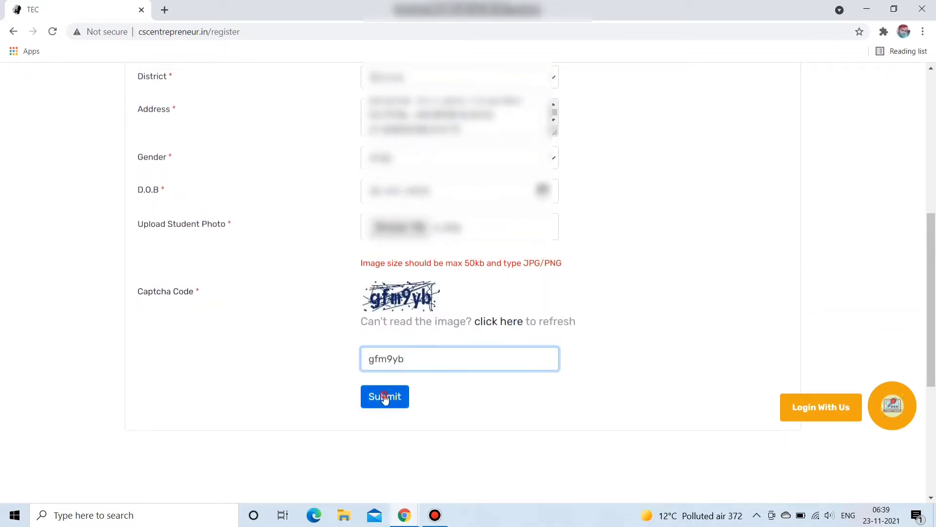
{"action": "left_click", "coordinate": [384, 397]}
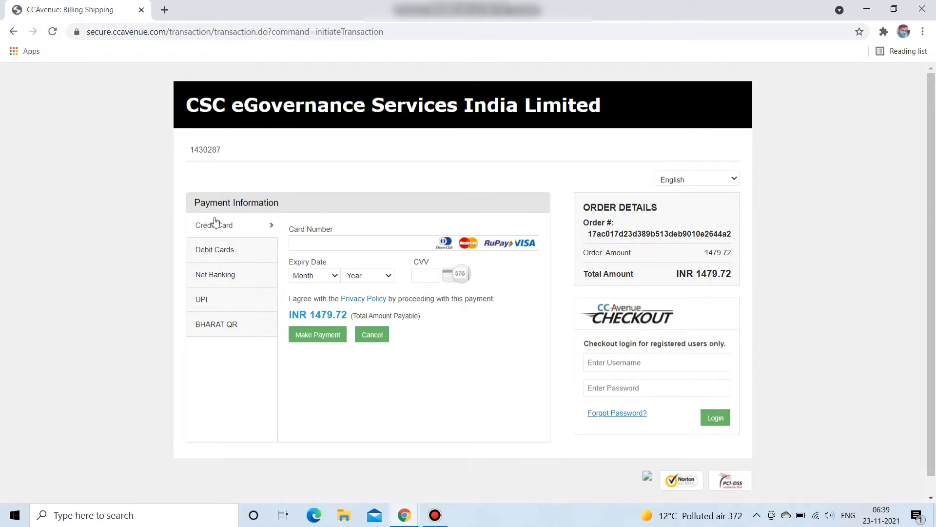
- Pay the INR 1479.72 order by Paytm UPI, entering the UPI ID and sending the payment request
{"action": "left_click", "coordinate": [203, 302]}
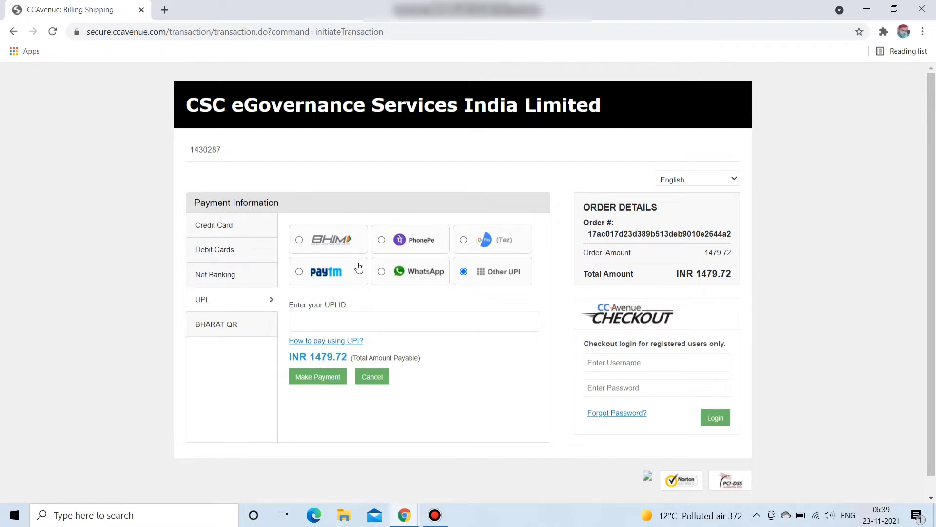
{"action": "left_click", "coordinate": [383, 241]}
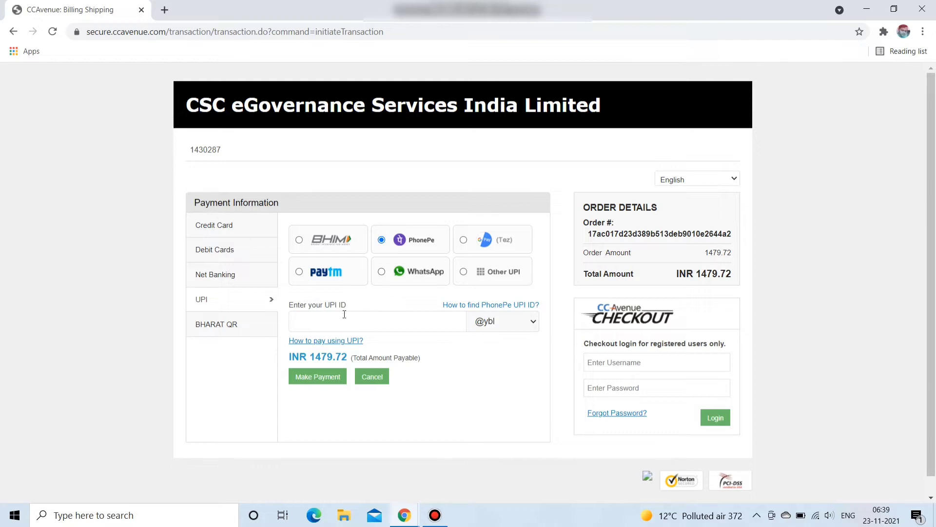
{"action": "left_click", "coordinate": [330, 320]}
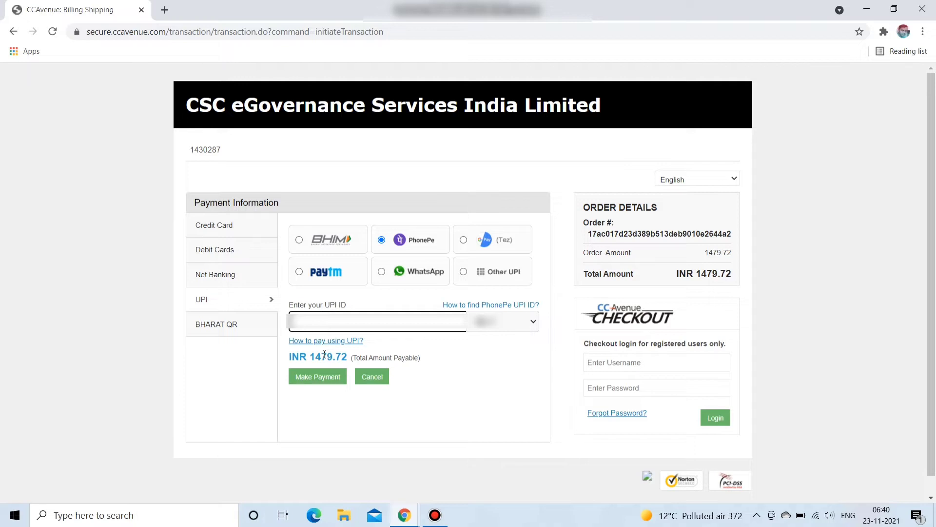
{"action": "type", "text": "9999999"}
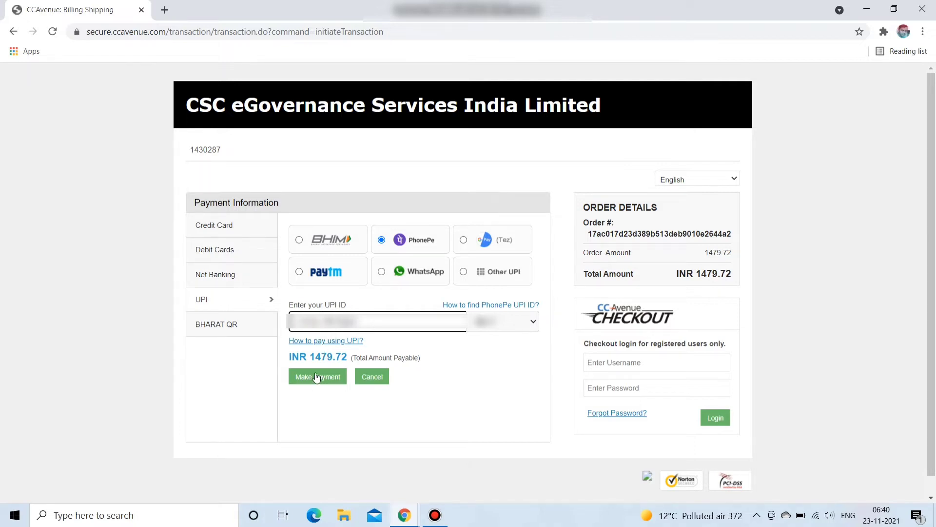
{"action": "left_click", "coordinate": [315, 376]}
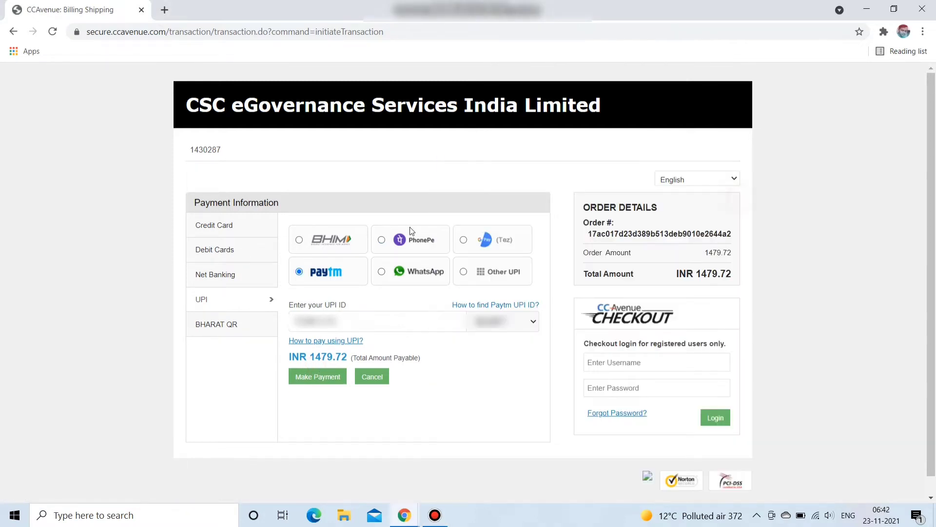
{"action": "left_click", "coordinate": [321, 377]}
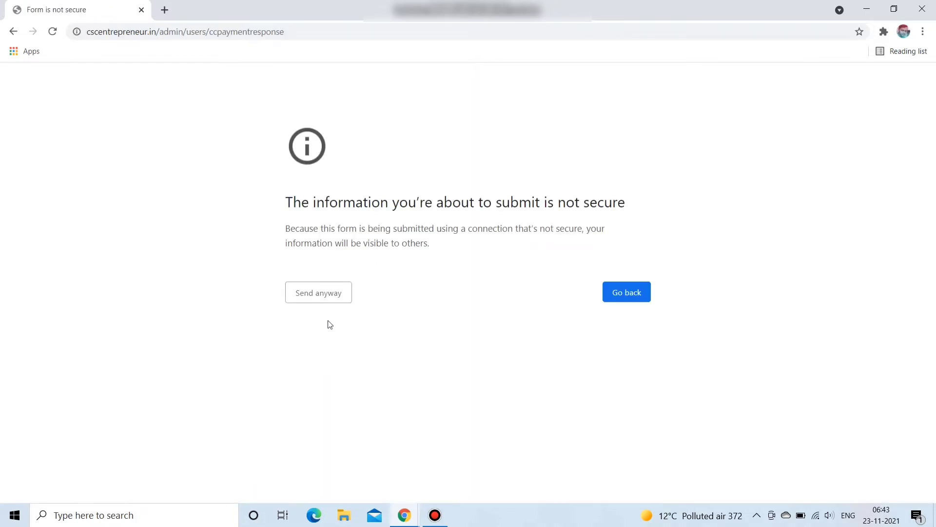
- Proceed past the insecure-form warning and copy the new username from the success message
{"action": "left_click", "coordinate": [336, 290]}
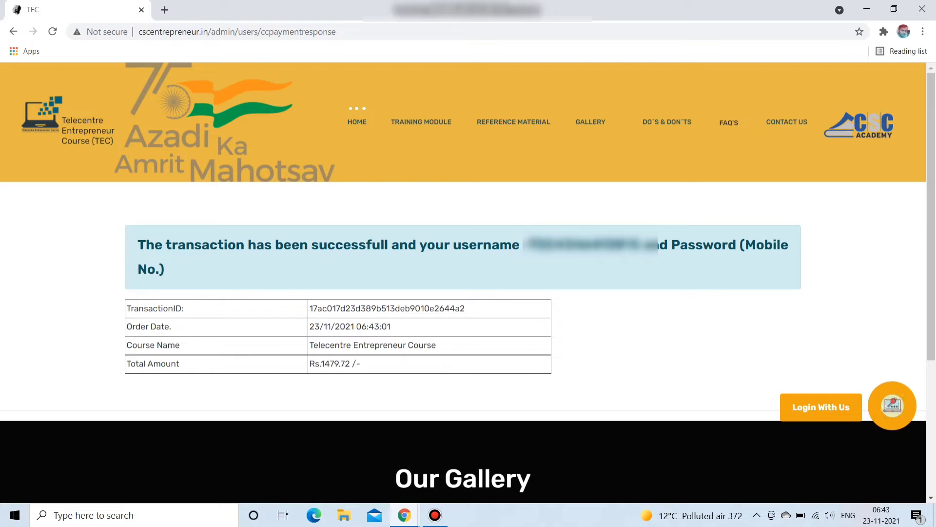
{"action": "double_click", "coordinate": [582, 244]}
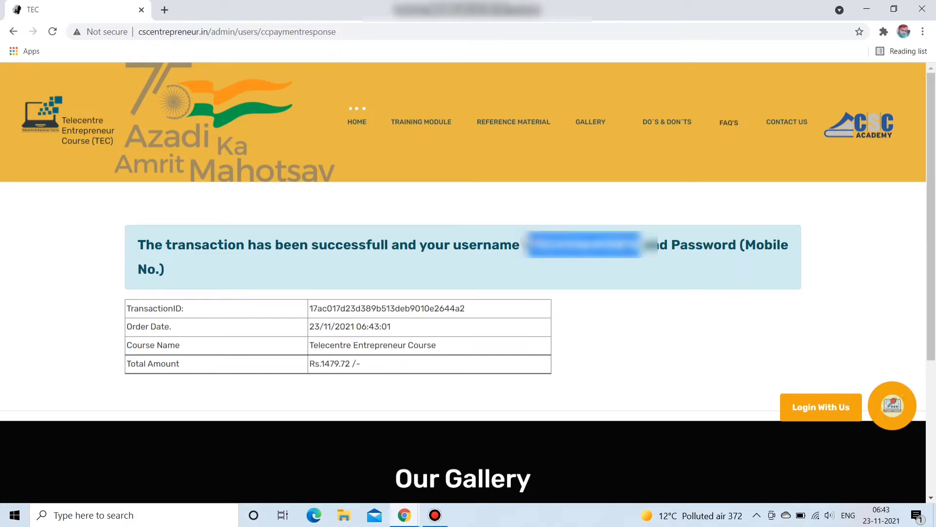
{"action": "right_click", "coordinate": [562, 247]}
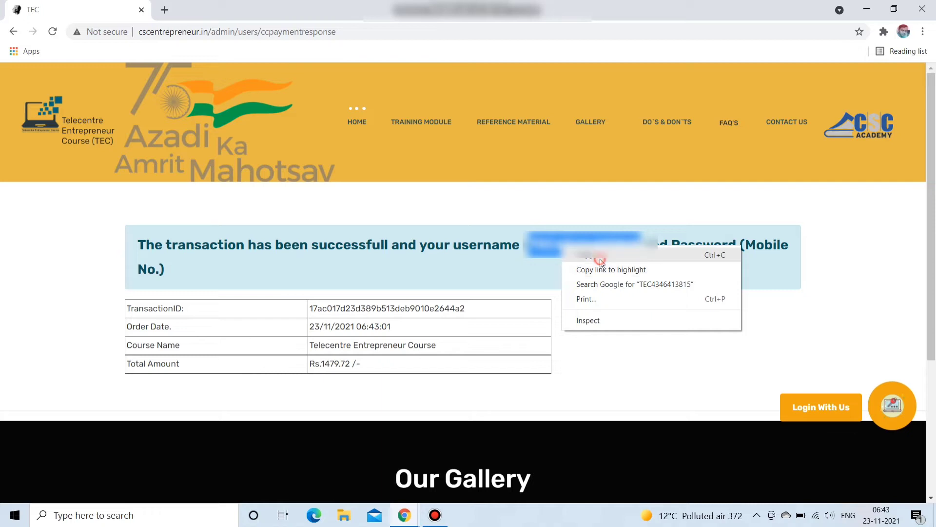
{"action": "left_click", "coordinate": [601, 255]}
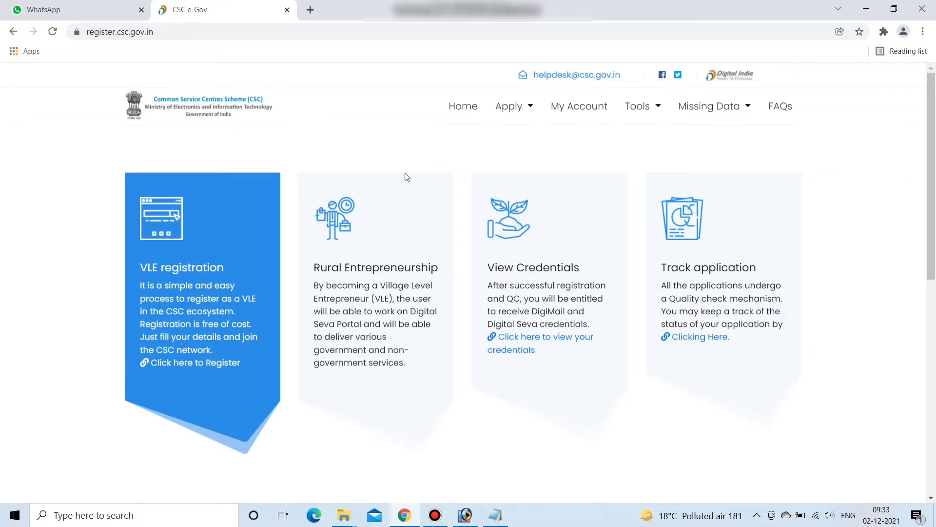
- Start a new CSC VLE registration via Apply > New Registration and paste the TEC certificate number
{"action": "left_click", "coordinate": [513, 108]}
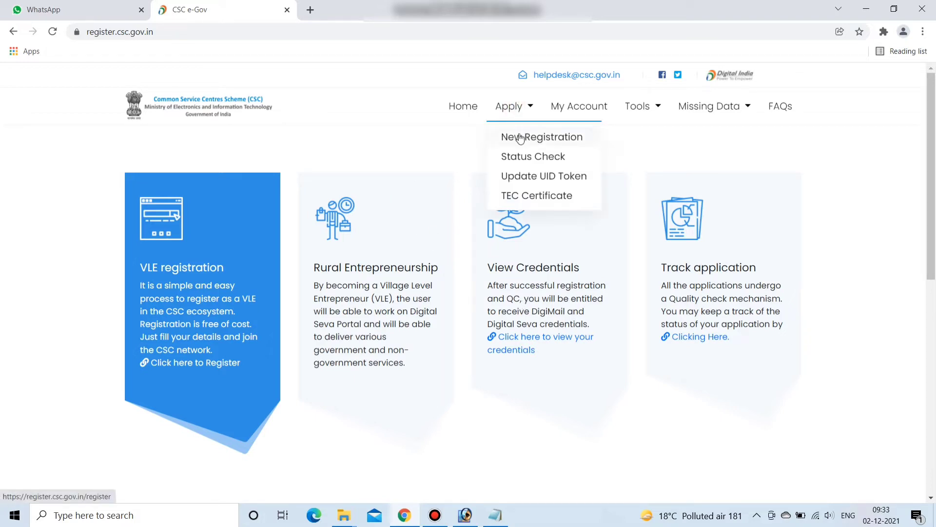
{"action": "left_click", "coordinate": [519, 138]}
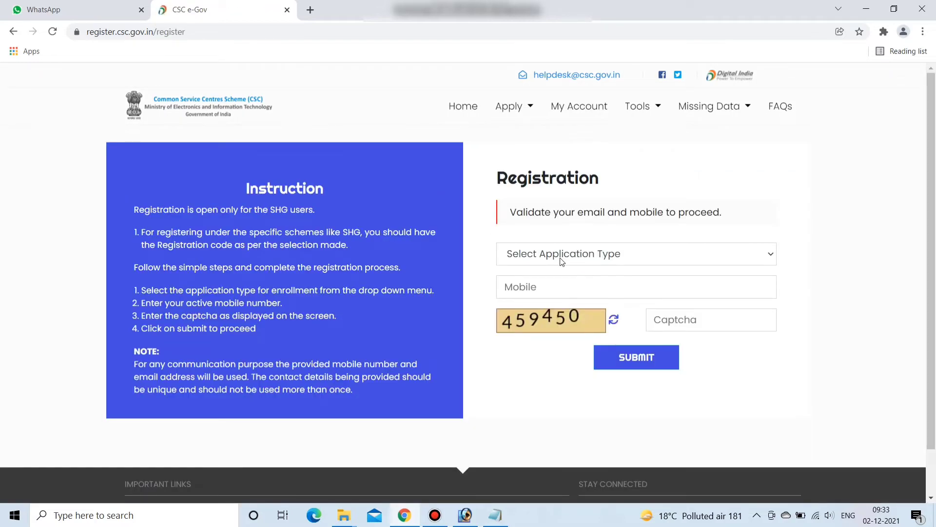
{"action": "left_click", "coordinate": [556, 261]}
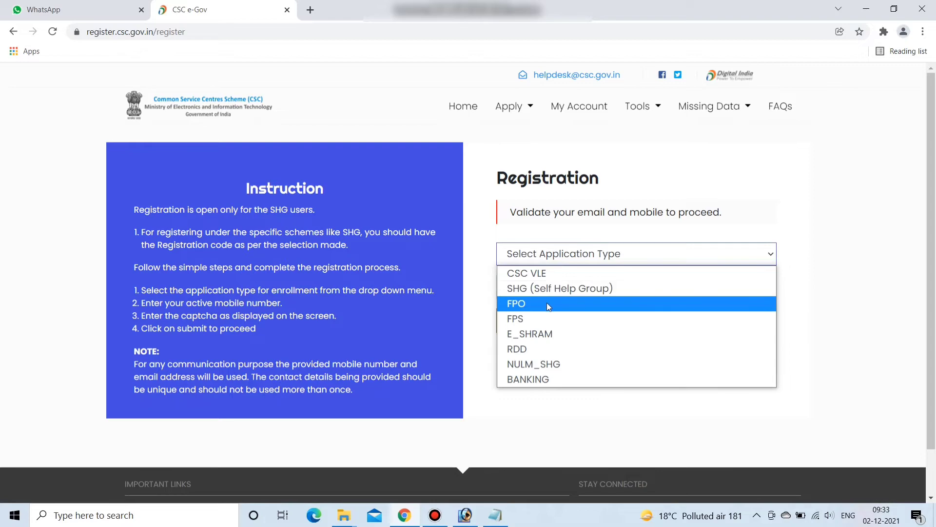
{"action": "left_click", "coordinate": [528, 274]}
{"action": "right_click", "coordinate": [530, 282]}
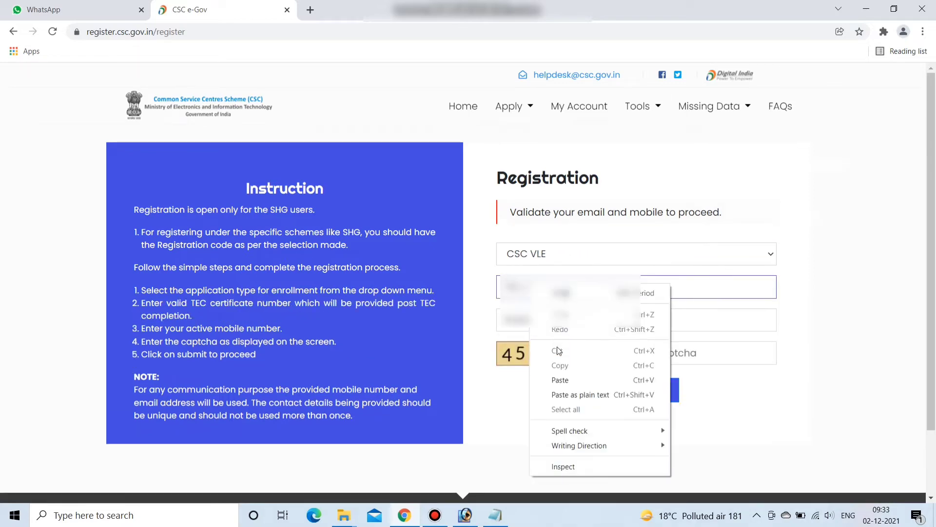
{"action": "left_click", "coordinate": [561, 380]}
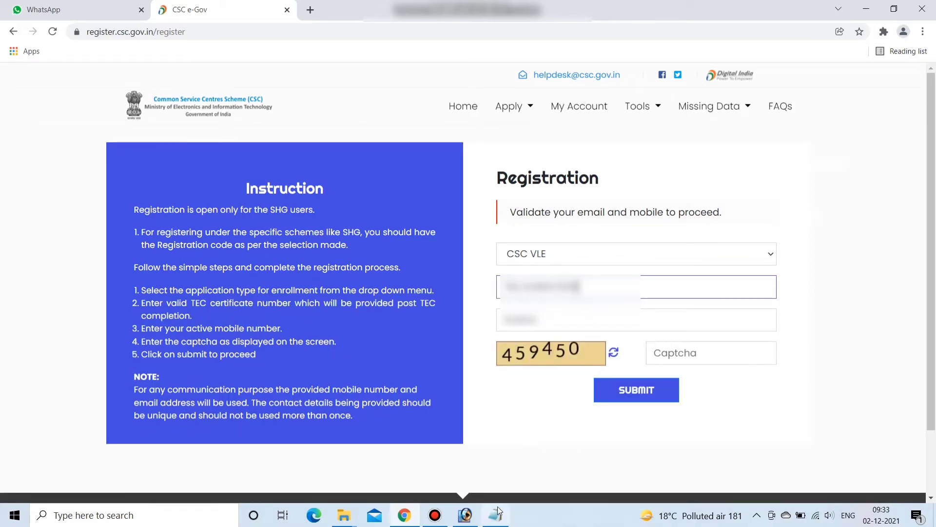
- Copy the mobile number from the saved notes, enter the captcha and submit the request
{"action": "left_click", "coordinate": [496, 515]}
{"action": "left_click_drag", "start_coordinate": [54, 96], "coordinate": [3, 98]}
{"action": "key", "text": "alt+Tab"}
{"action": "left_click", "coordinate": [683, 359]}
{"action": "type", "text": "459"}
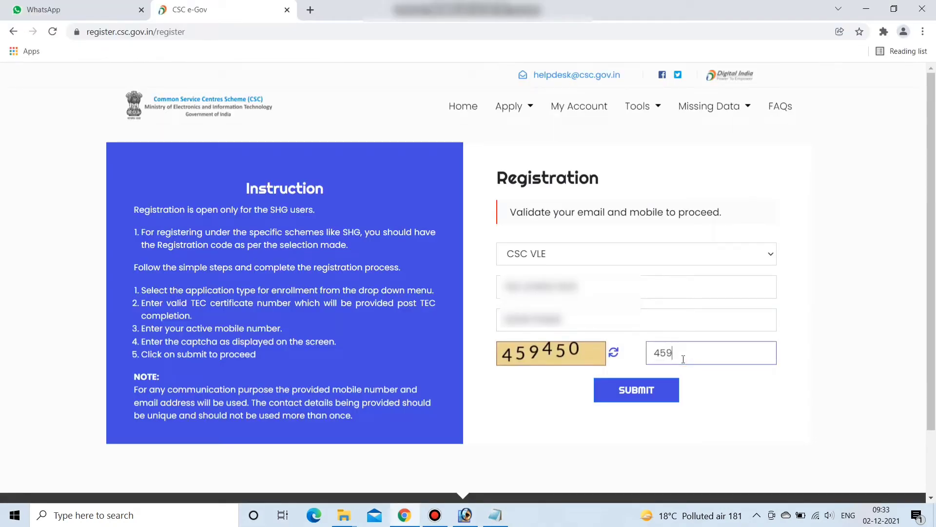
{"action": "type", "text": "450"}
{"action": "left_click", "coordinate": [655, 391]}
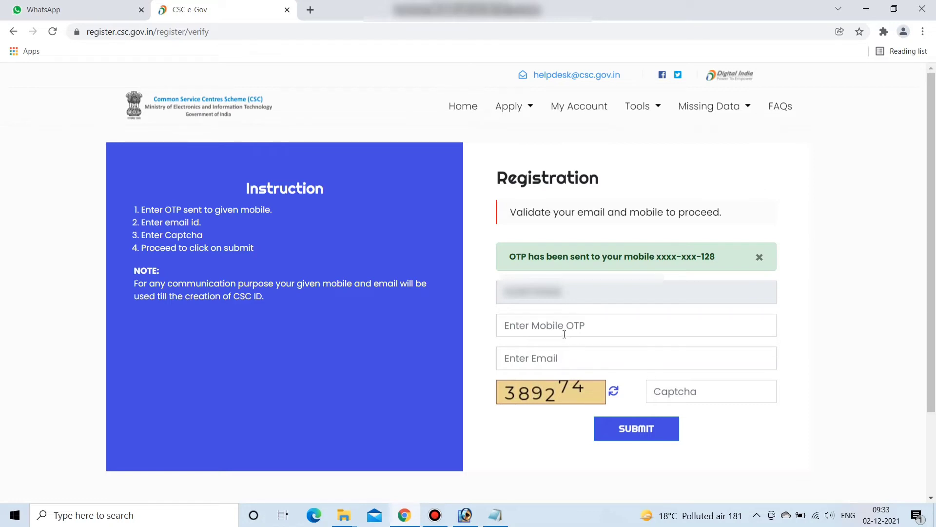
- Submit the mobile OTP, email address and captcha
{"action": "left_click", "coordinate": [541, 328]}
{"action": "left_click", "coordinate": [537, 362]}
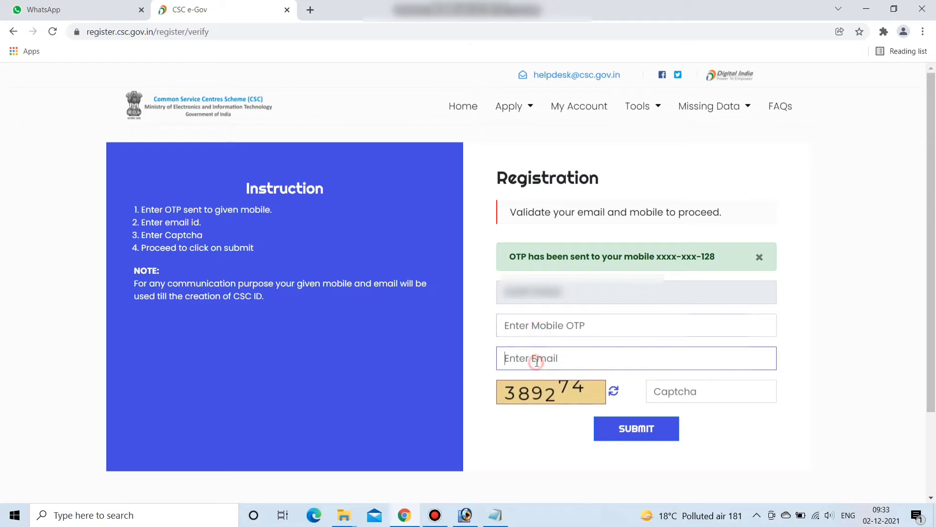
{"action": "left_click", "coordinate": [673, 394]}
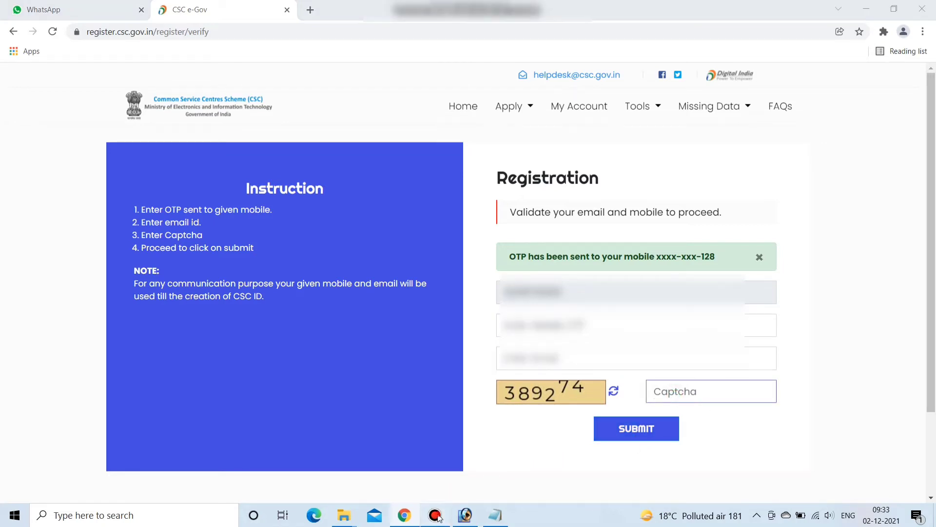
{"action": "left_click", "coordinate": [435, 515]}
{"action": "left_click", "coordinate": [552, 195]}
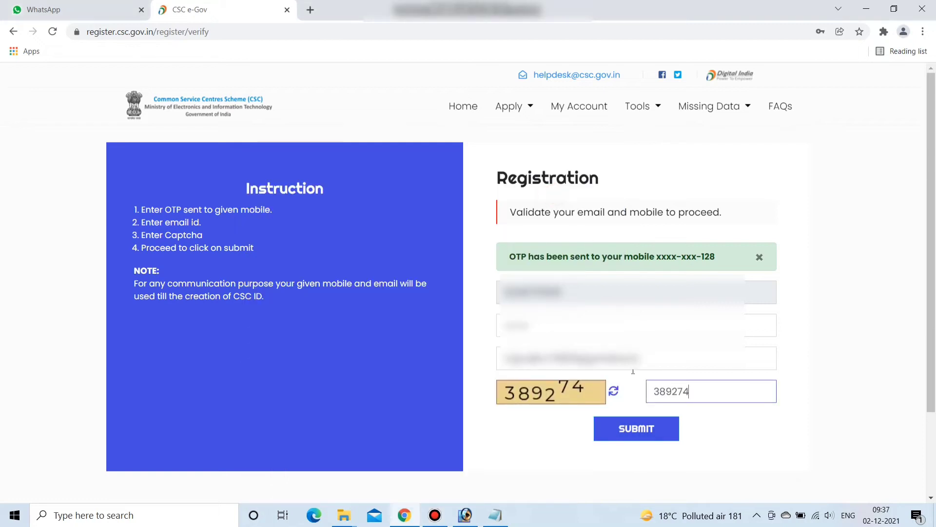
{"action": "left_click", "coordinate": [635, 432]}
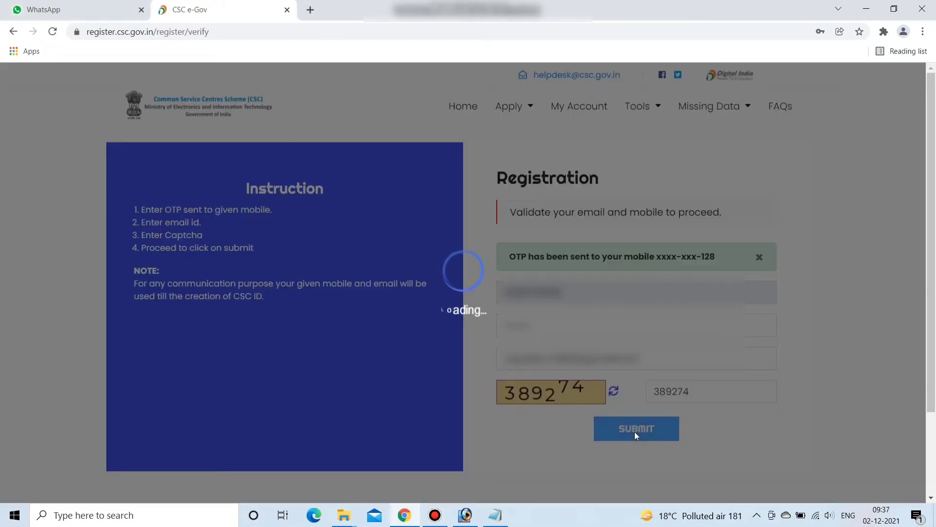
- Enter the email OTP and the new captcha
{"action": "scroll", "coordinate": [563, 372], "scroll_direction": "down", "scroll_amount": 1}
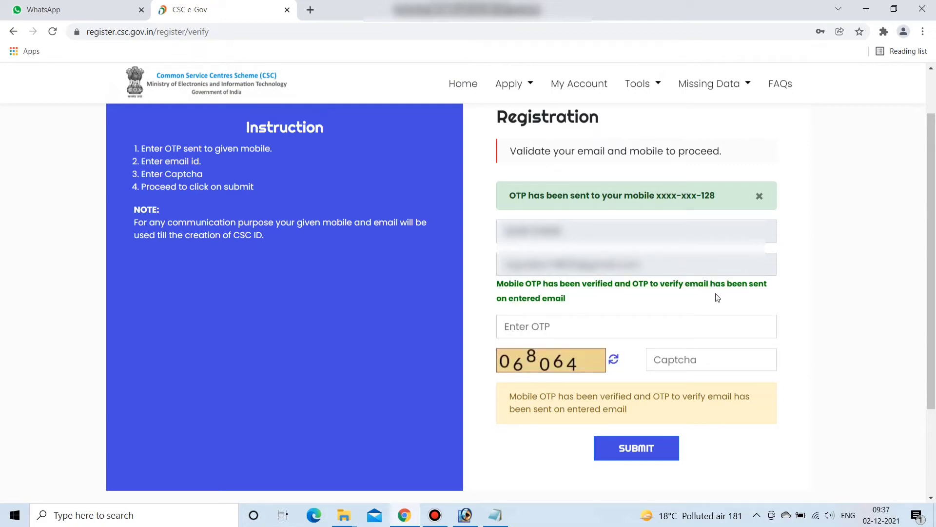
{"action": "left_click", "coordinate": [537, 332]}
{"action": "left_click", "coordinate": [674, 363]}
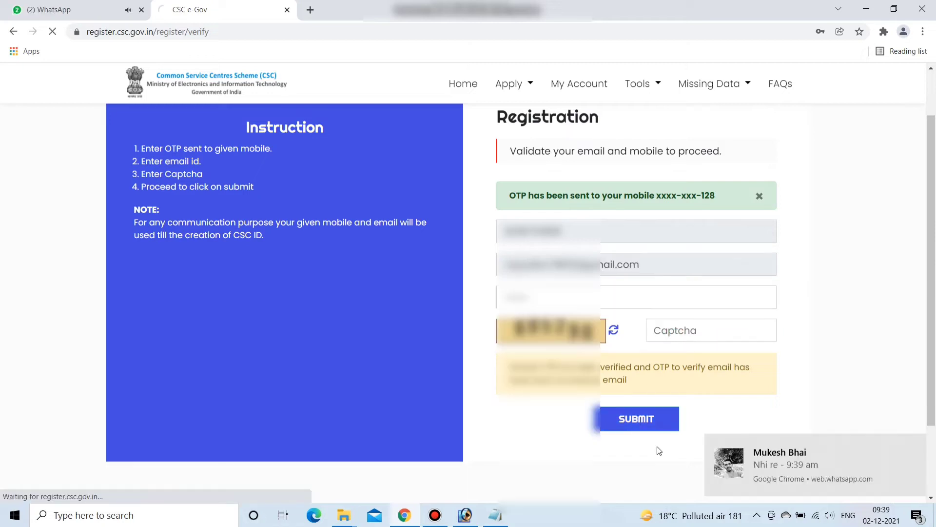
- Submit the email OTP verification and save the login in the browser
{"action": "left_click", "coordinate": [657, 447]}
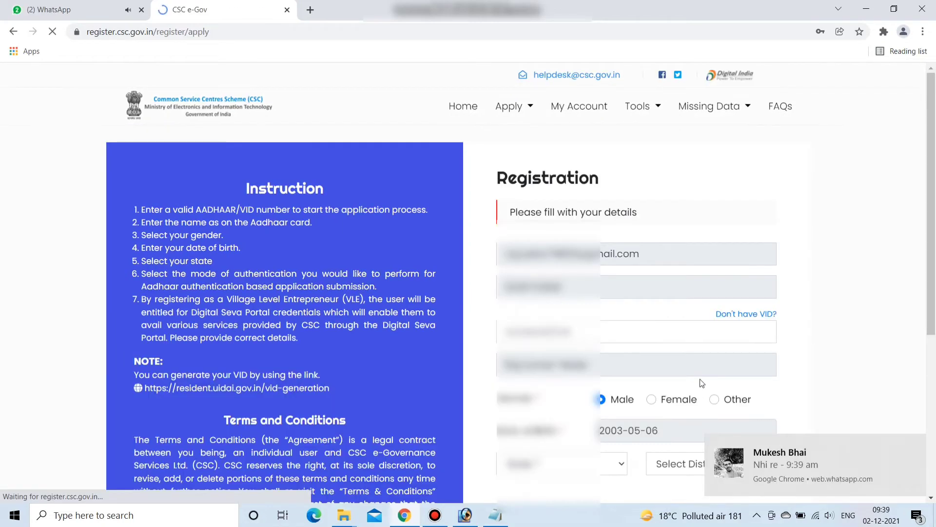
{"action": "scroll", "coordinate": [667, 247], "scroll_direction": "down", "scroll_amount": 1}
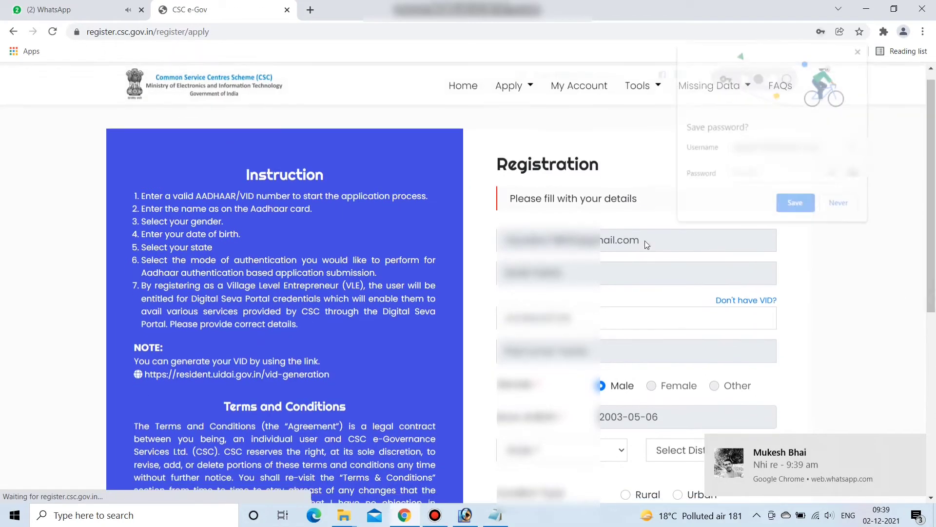
{"action": "left_click", "coordinate": [802, 206]}
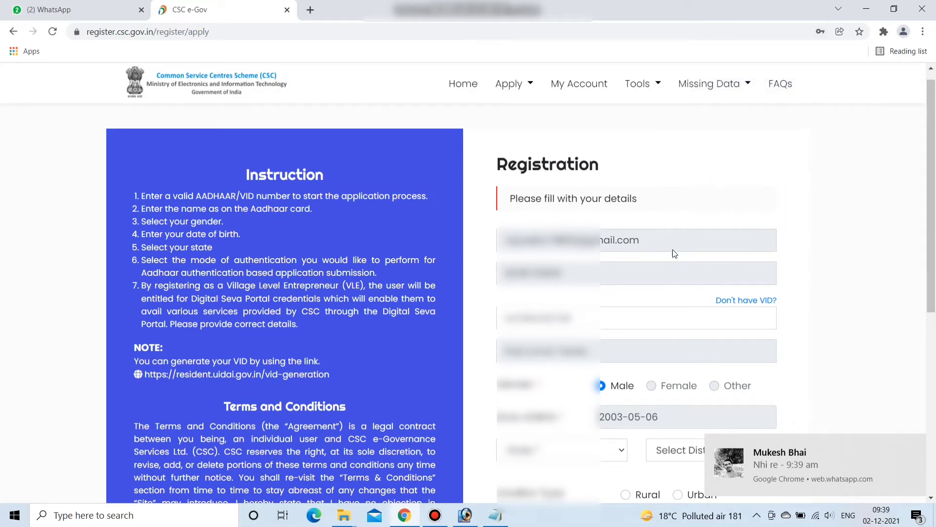
{"action": "scroll", "coordinate": [673, 252], "scroll_direction": "down", "scroll_amount": 1}
{"action": "scroll", "coordinate": [623, 225], "scroll_direction": "up", "scroll_amount": 1}
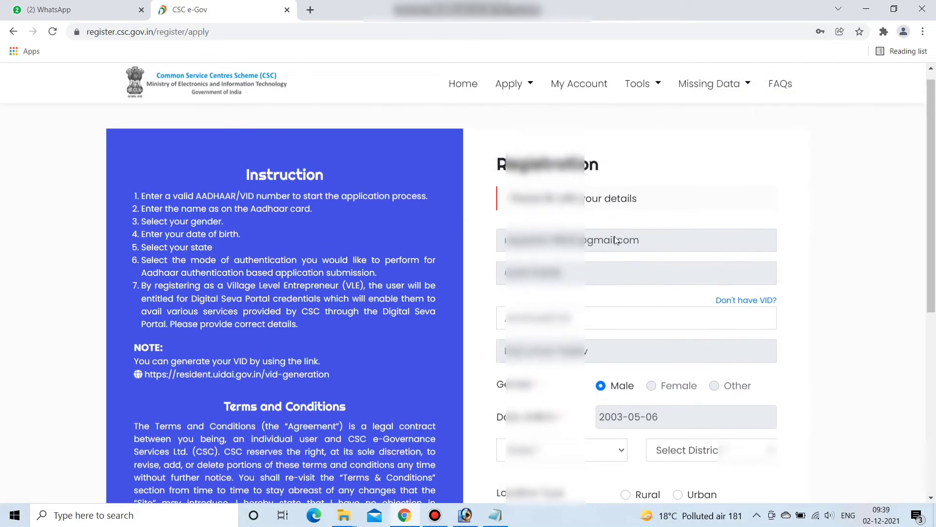
{"action": "left_click", "coordinate": [533, 323]}
{"action": "scroll", "coordinate": [655, 240], "scroll_direction": "down", "scroll_amount": 2}
{"action": "scroll", "coordinate": [605, 258], "scroll_direction": "down", "scroll_amount": 2}
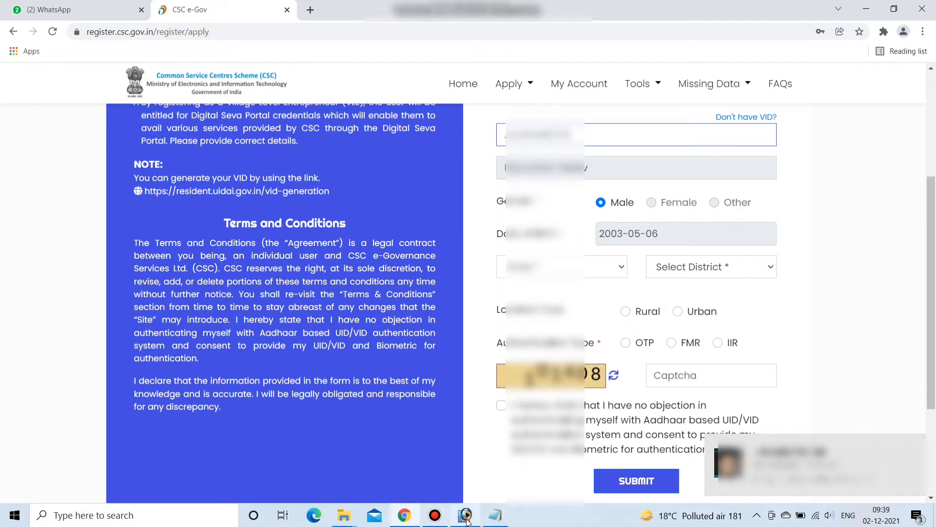
{"action": "left_click", "coordinate": [405, 516]}
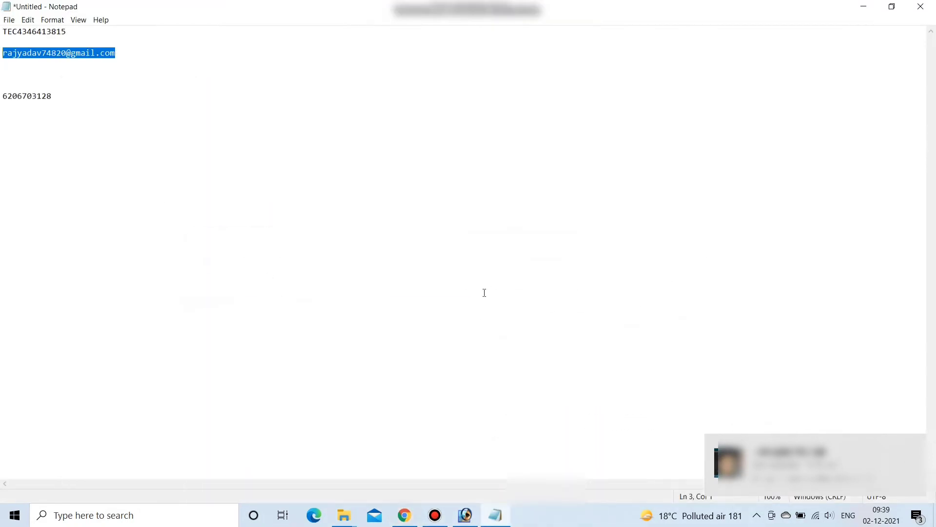
{"action": "left_click", "coordinate": [435, 515]}
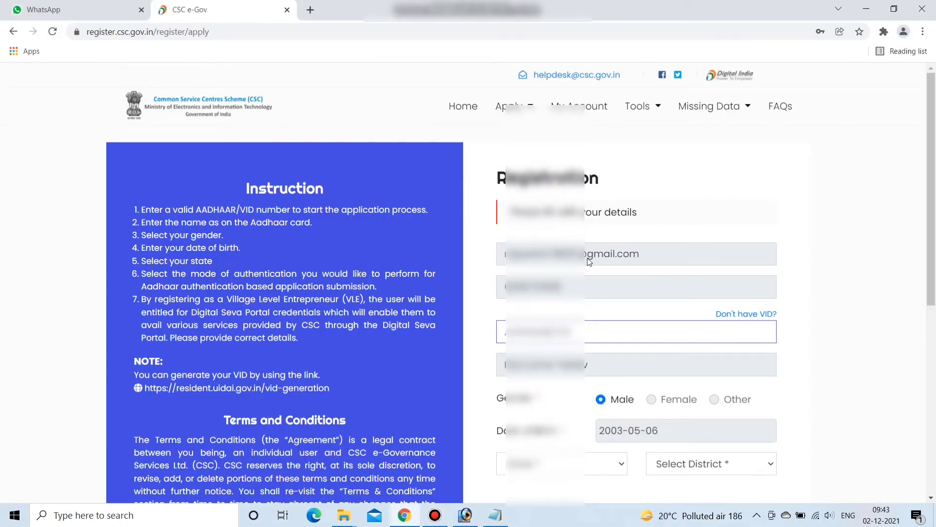
{"action": "scroll", "coordinate": [616, 291], "scroll_direction": "down", "scroll_amount": 2}
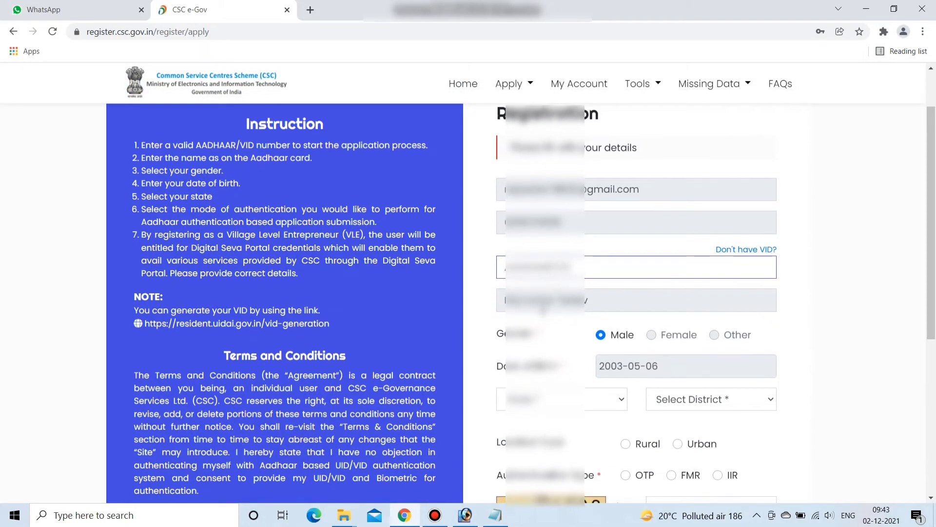
{"action": "scroll", "coordinate": [599, 264], "scroll_direction": "down", "scroll_amount": 3}
{"action": "scroll", "coordinate": [592, 239], "scroll_direction": "up", "scroll_amount": 2}
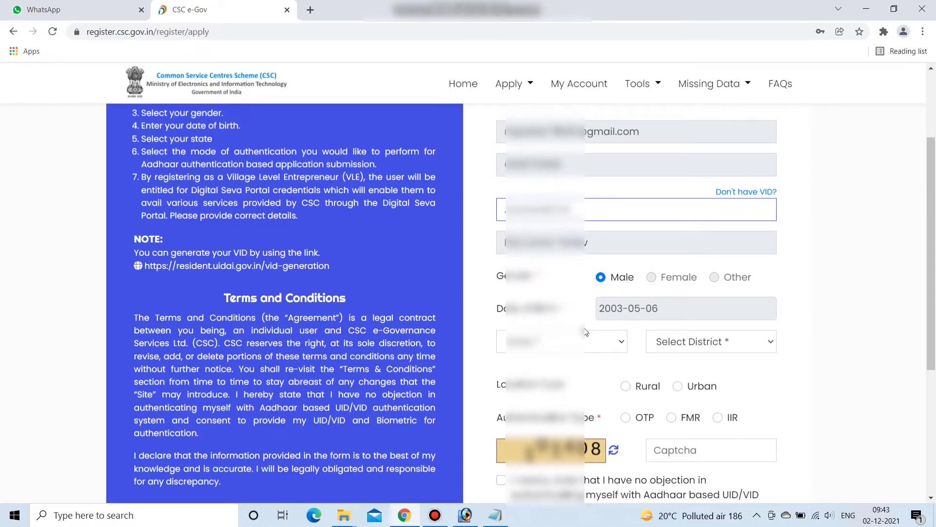
{"action": "left_click", "coordinate": [562, 340]}
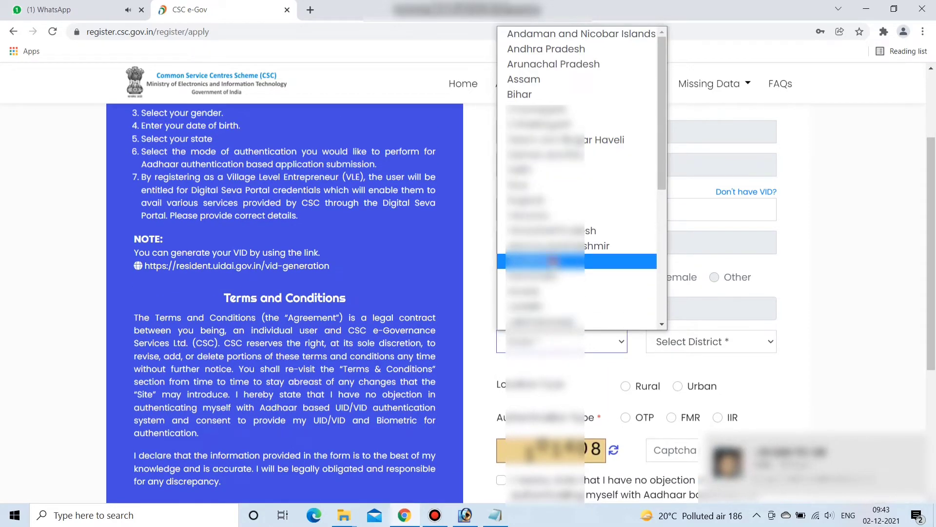
- Choose Jharkhand as the state, Dumka as the district, and Rural as the location type
{"action": "left_click", "coordinate": [553, 261]}
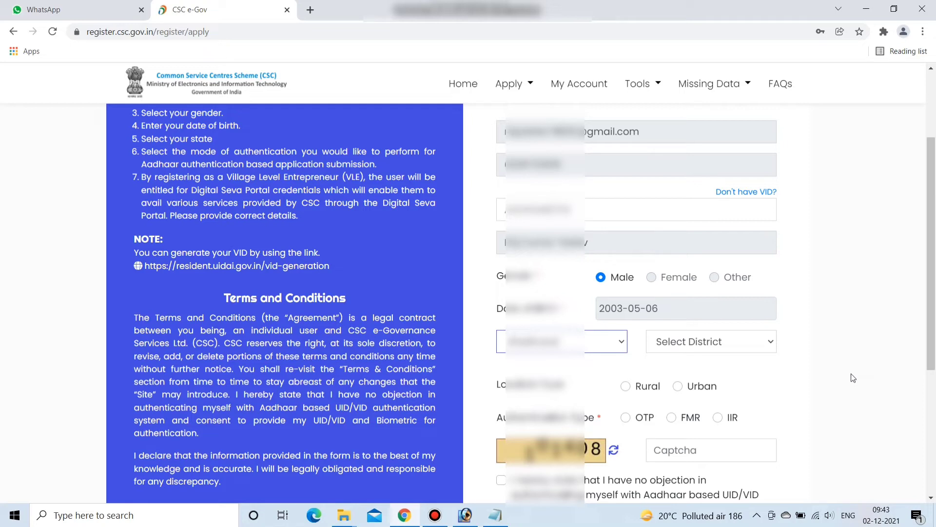
{"action": "left_click", "coordinate": [717, 345]}
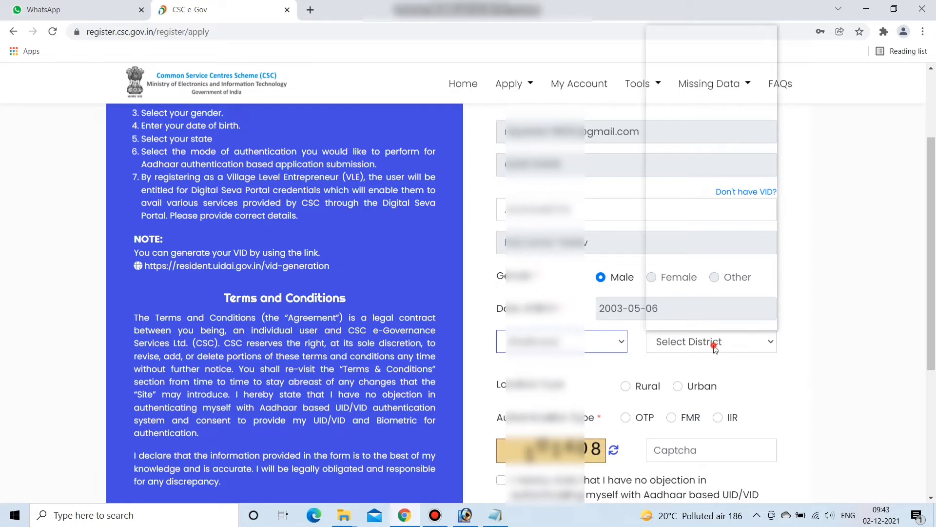
{"action": "scroll", "coordinate": [719, 265], "scroll_direction": "down", "scroll_amount": 1}
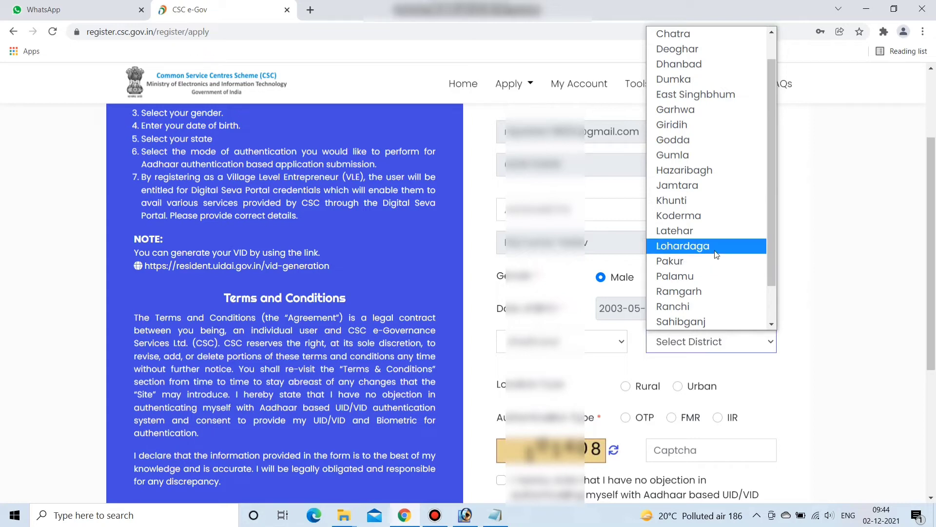
{"action": "left_click", "coordinate": [688, 80]}
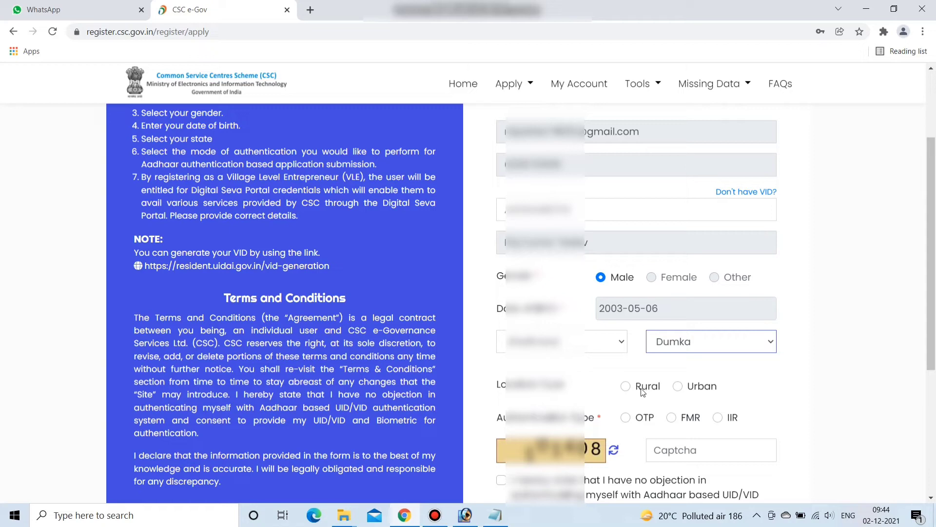
{"action": "left_click", "coordinate": [627, 386]}
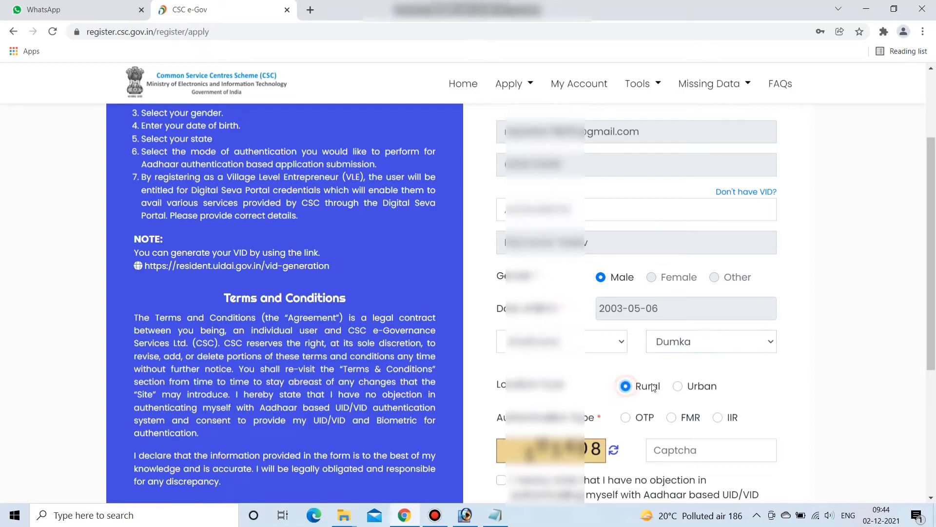
- Select OTP authentication, enter the captcha, give Aadhaar consent and submit the form
{"action": "scroll", "coordinate": [667, 332], "scroll_direction": "down", "scroll_amount": 2}
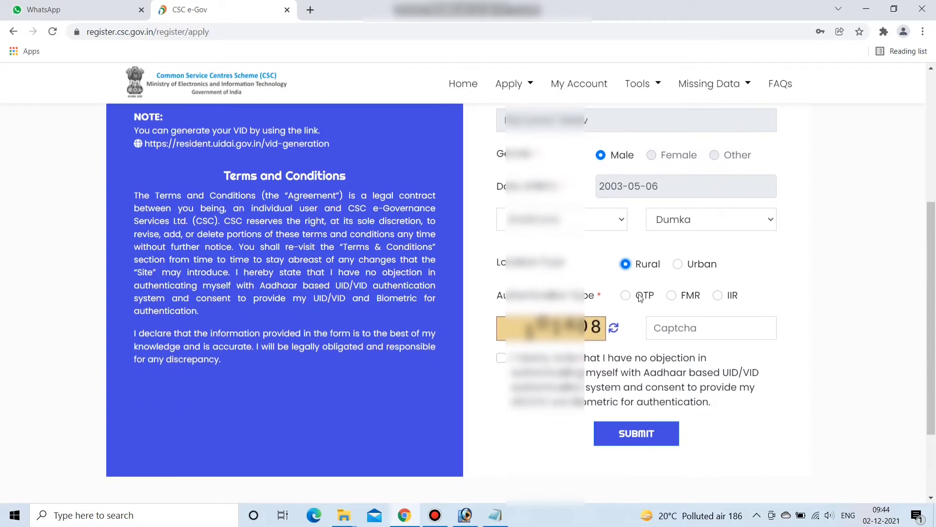
{"action": "left_click", "coordinate": [625, 295]}
{"action": "left_click", "coordinate": [676, 328]}
{"action": "type", "text": "101408"}
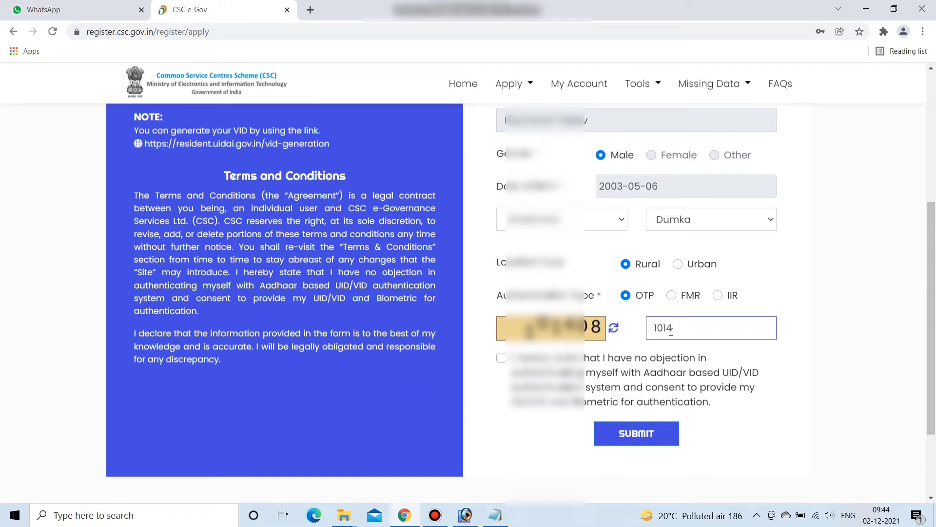
{"action": "left_click", "coordinate": [501, 358]}
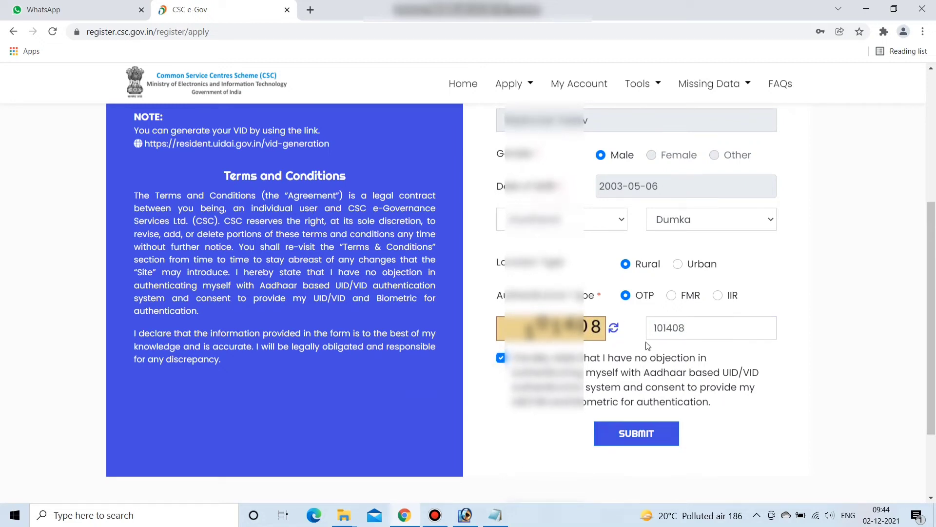
{"action": "left_click", "coordinate": [640, 431]}
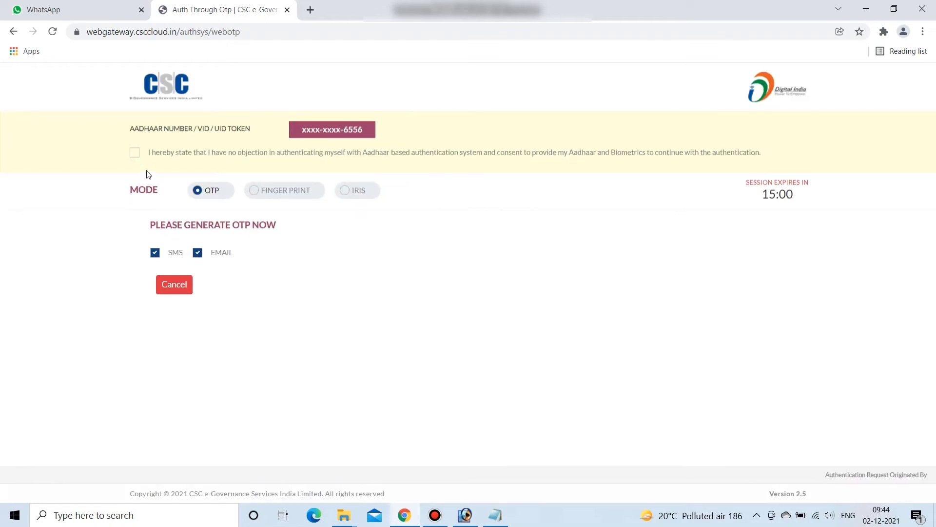
- Consent to Aadhaar authentication, untick EMAIL so the OTP goes by SMS only, then validate it
{"action": "left_click", "coordinate": [134, 153]}
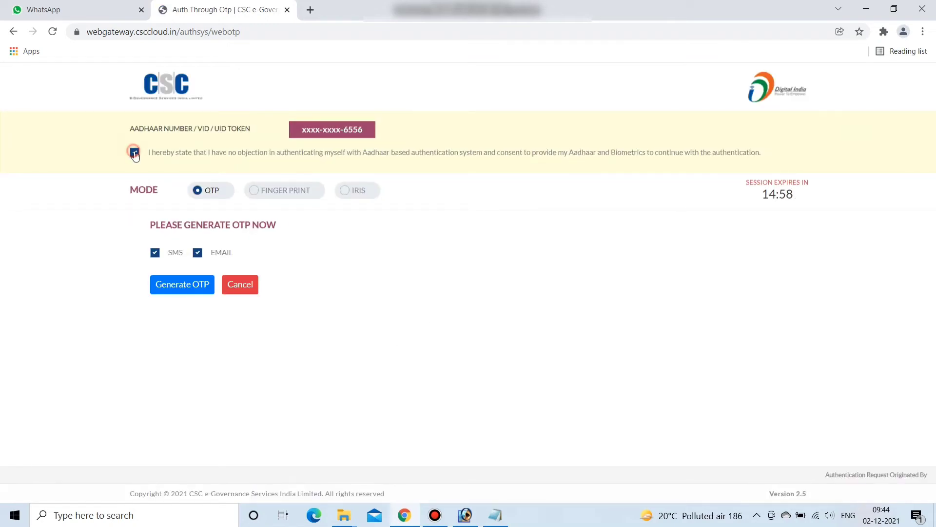
{"action": "left_click", "coordinate": [198, 252]}
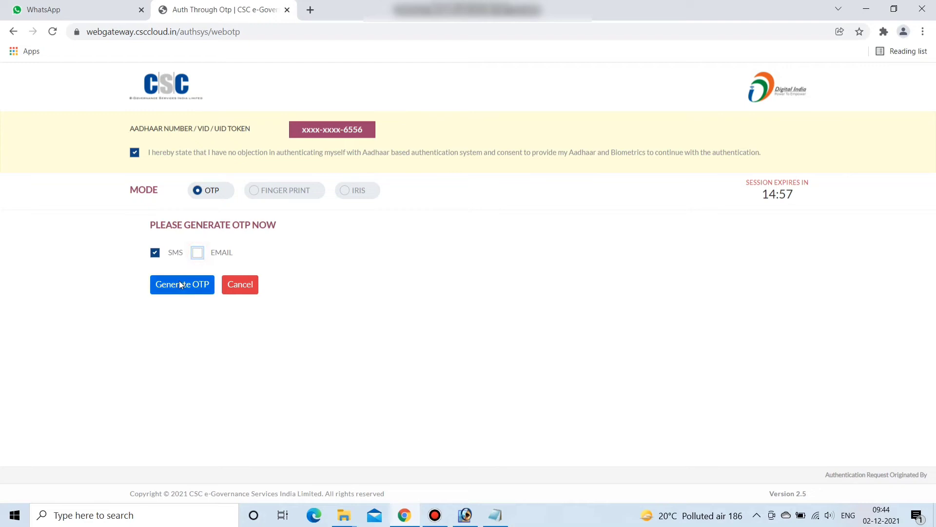
{"action": "left_click", "coordinate": [179, 287]}
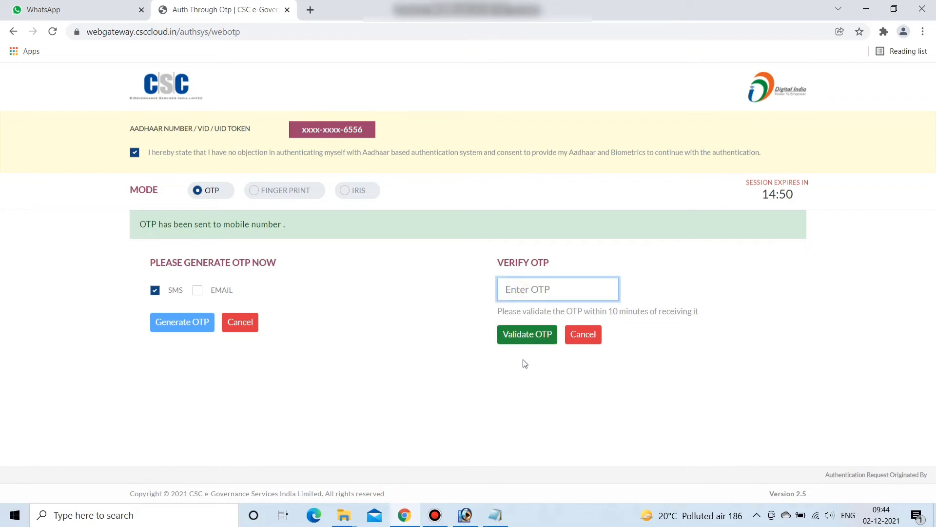
{"action": "left_click", "coordinate": [519, 335]}
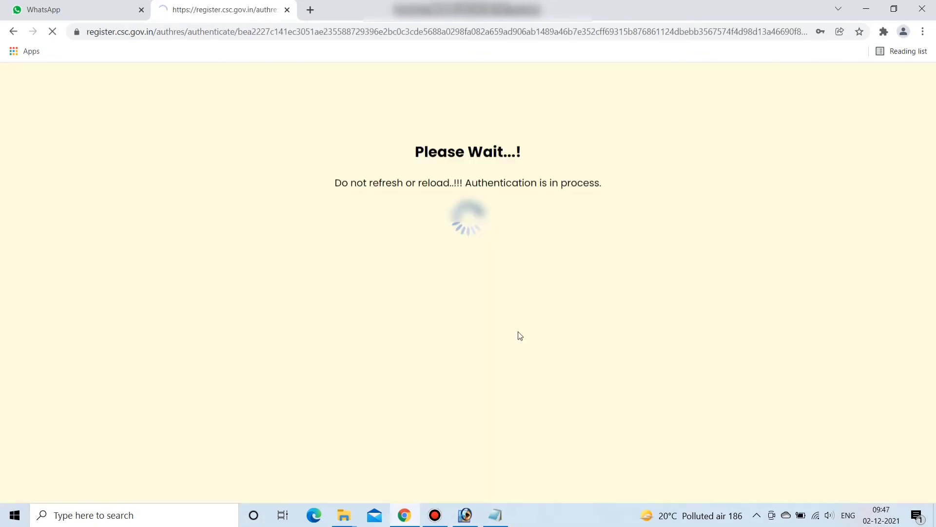
- Save the browser password, then scroll through the new form's KIOSK, PAN and banking sections
{"action": "left_click", "coordinate": [790, 218]}
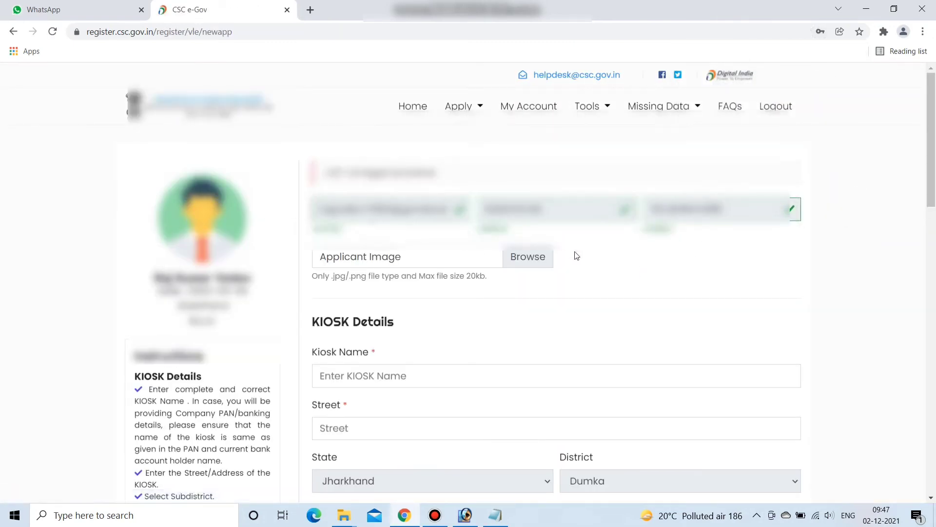
{"action": "scroll", "coordinate": [577, 255], "scroll_direction": "down", "scroll_amount": 12}
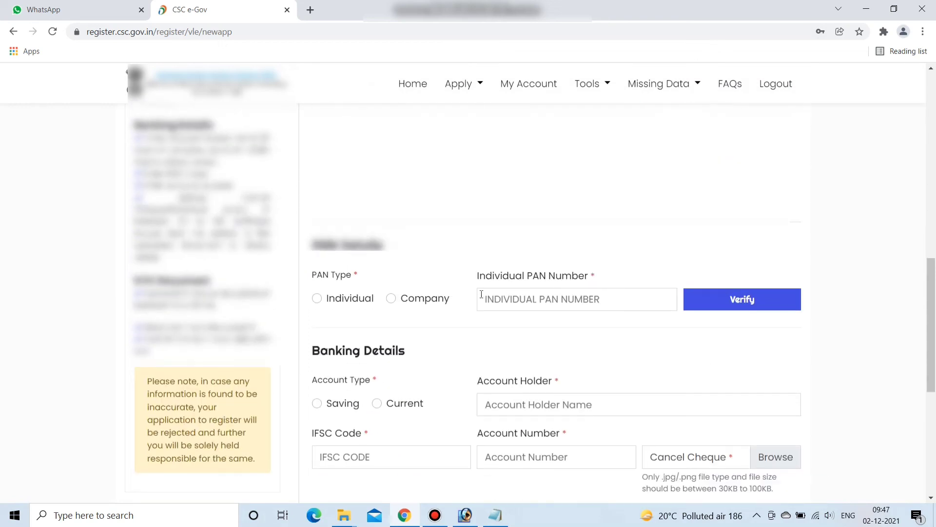
{"action": "scroll", "coordinate": [488, 294], "scroll_direction": "up", "scroll_amount": 12}
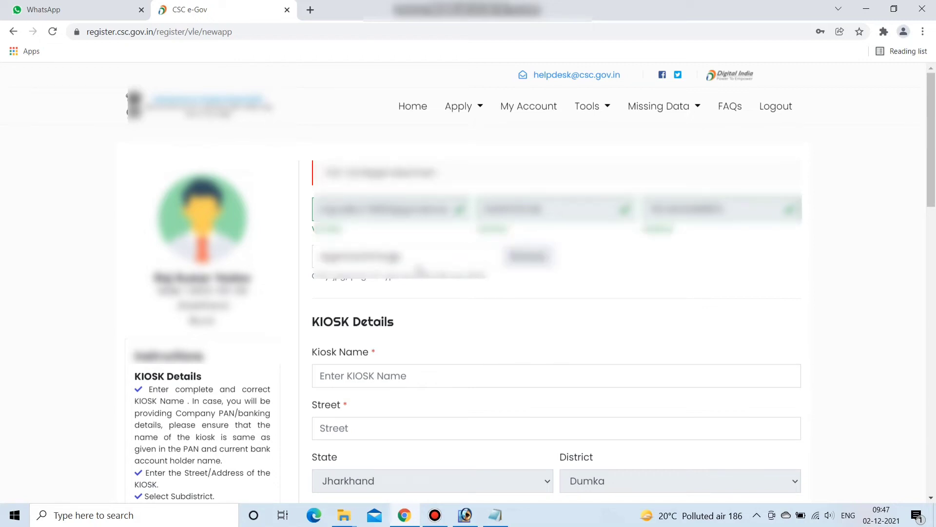
{"action": "scroll", "coordinate": [387, 269], "scroll_direction": "down", "scroll_amount": 3}
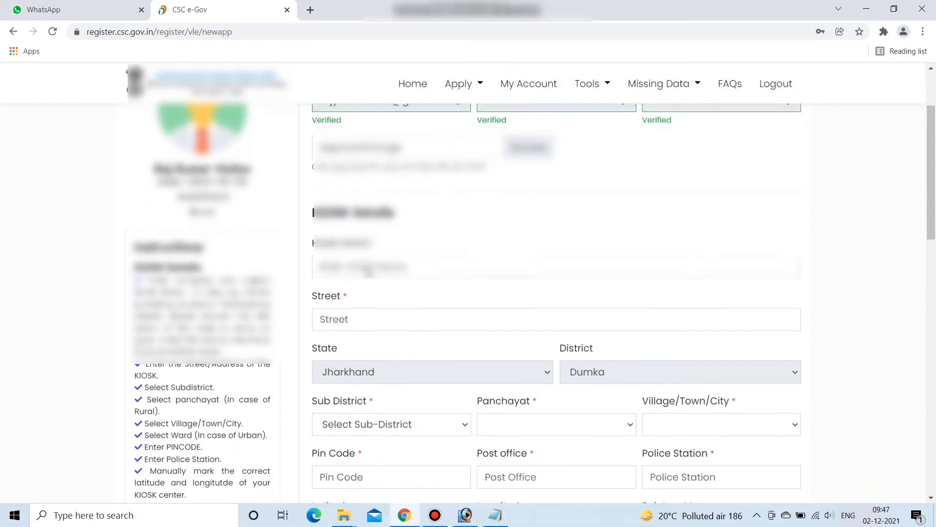
{"action": "left_click", "coordinate": [379, 307]}
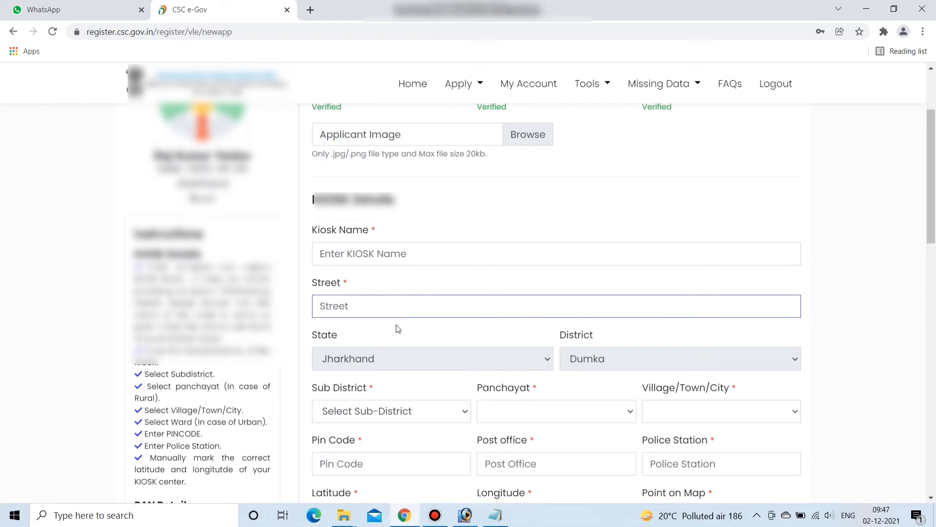
{"action": "scroll", "coordinate": [356, 317], "scroll_direction": "down", "scroll_amount": 2}
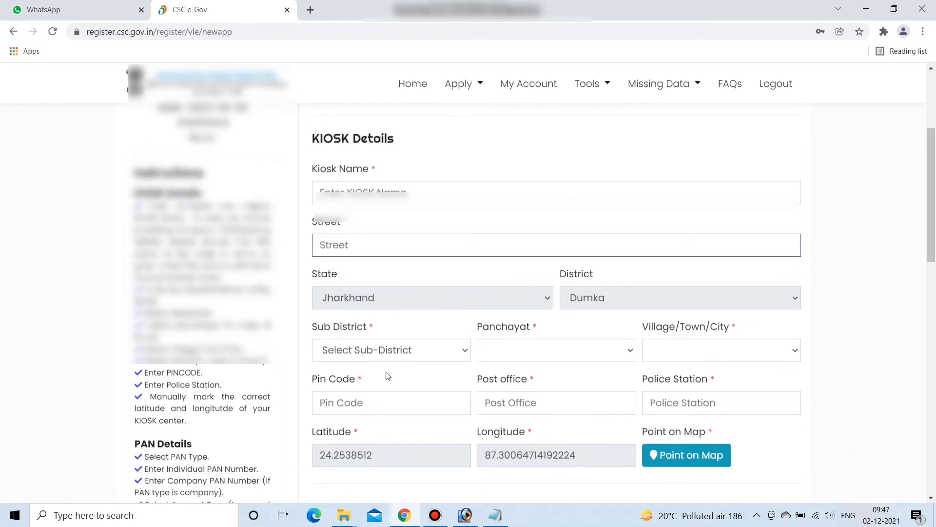
- Choose Dumka as the kiosk's sub-district
{"action": "left_click", "coordinate": [387, 351]}
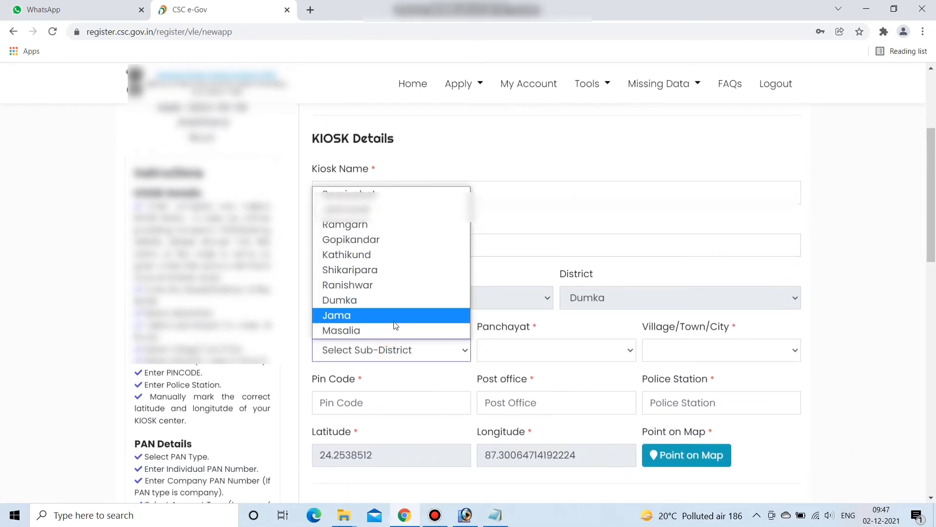
{"action": "left_click", "coordinate": [556, 336]}
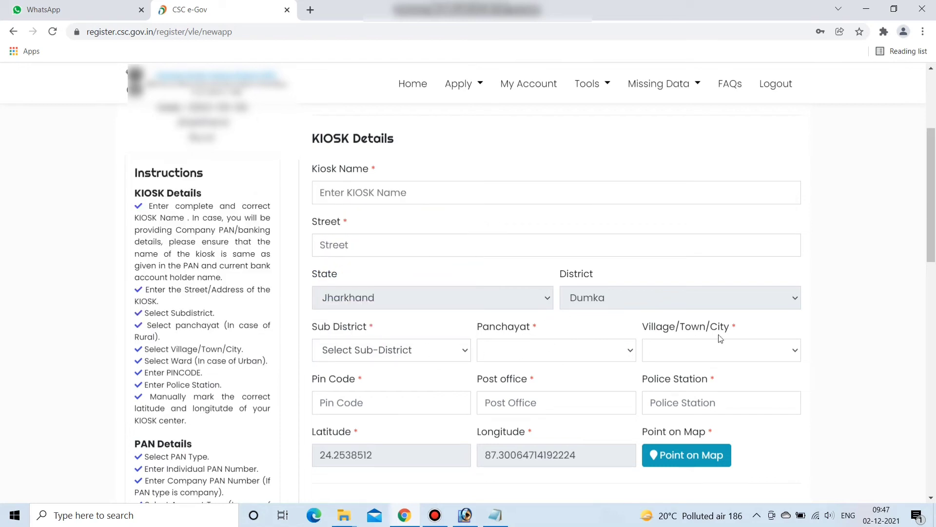
{"action": "left_click", "coordinate": [376, 357]}
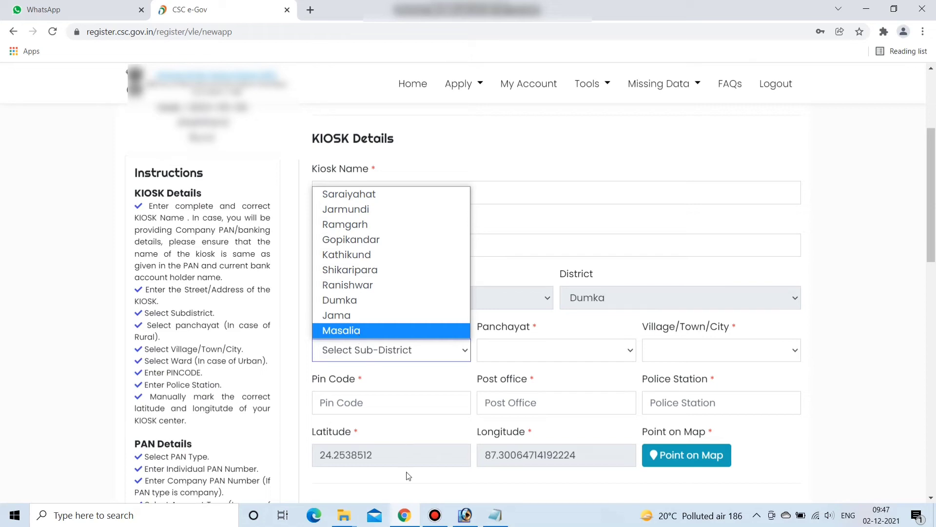
{"action": "key", "text": "alt+Tab"}
{"action": "left_click", "coordinate": [549, 194]}
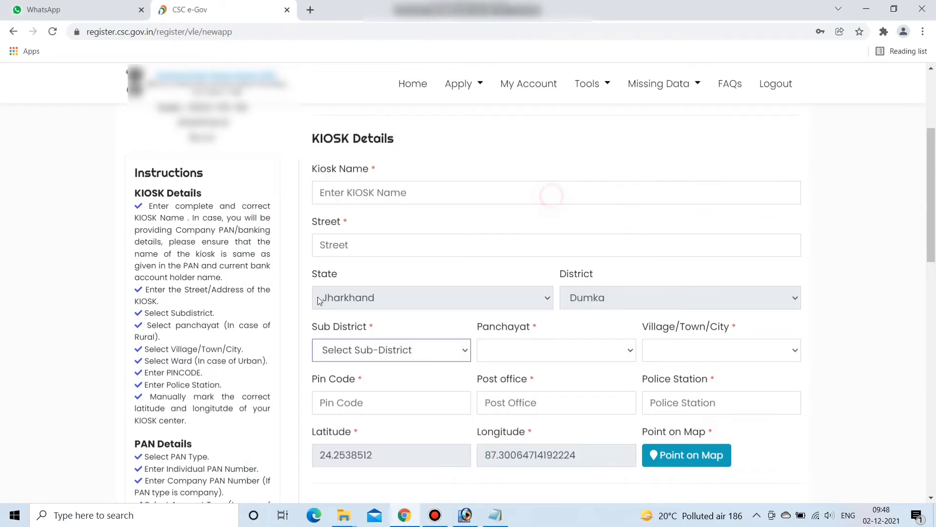
{"action": "left_click", "coordinate": [343, 350]}
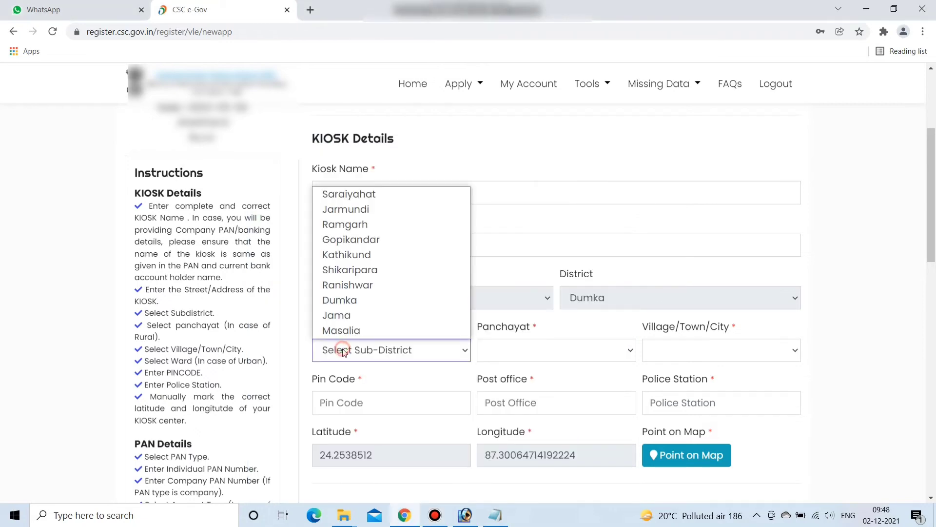
{"action": "left_click", "coordinate": [341, 300]}
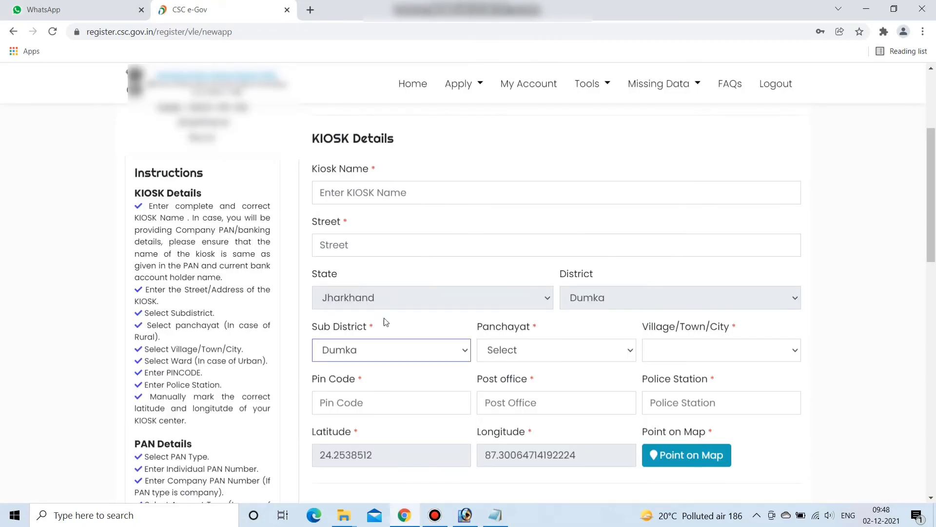
- Go through the panchayat, village, pin code, post office and police station fields, then choose Individual as the PAN type
{"action": "left_click", "coordinate": [534, 352]}
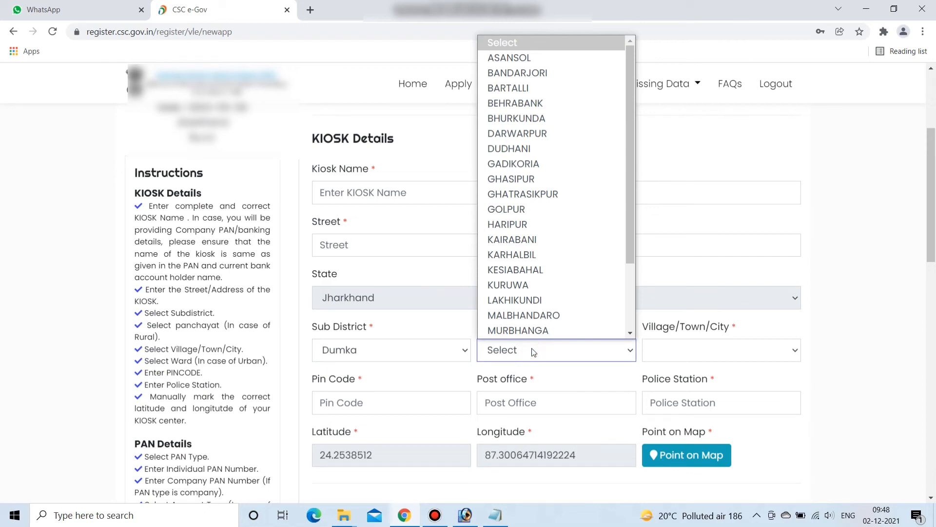
{"action": "scroll", "coordinate": [551, 331], "scroll_direction": "down", "scroll_amount": 1}
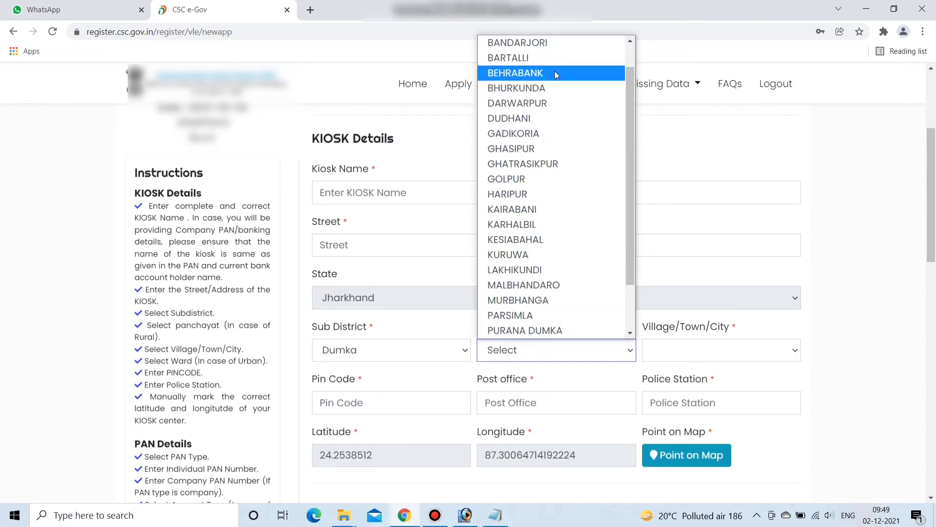
{"action": "left_click", "coordinate": [690, 355]}
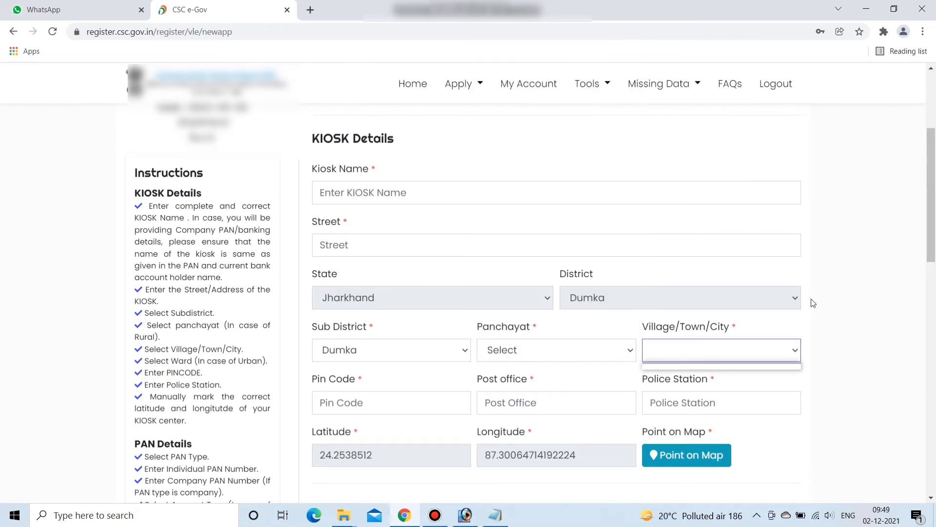
{"action": "scroll", "coordinate": [853, 252], "scroll_direction": "down", "scroll_amount": 1}
{"action": "left_click", "coordinate": [353, 336]}
{"action": "left_click", "coordinate": [483, 334]}
{"action": "left_click", "coordinate": [677, 338]}
{"action": "scroll", "coordinate": [441, 287], "scroll_direction": "down", "scroll_amount": 2}
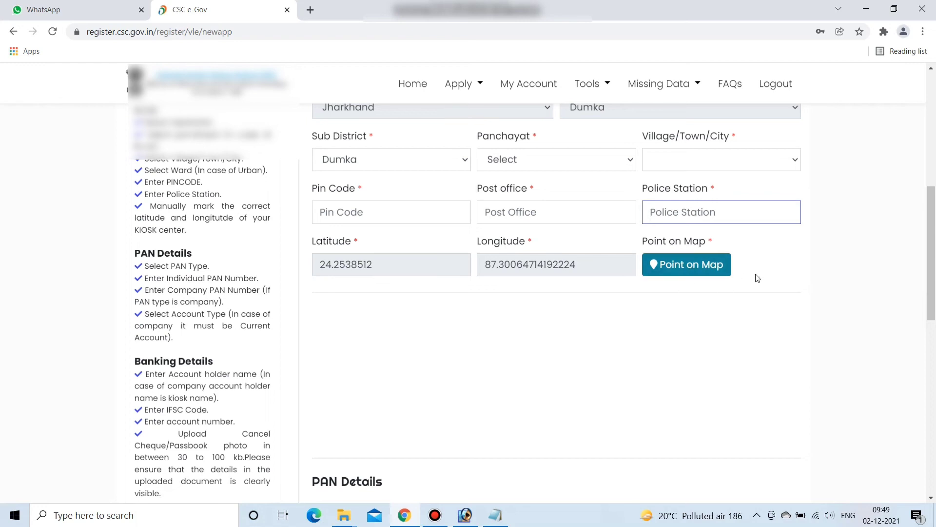
{"action": "scroll", "coordinate": [851, 306], "scroll_direction": "down", "scroll_amount": 4}
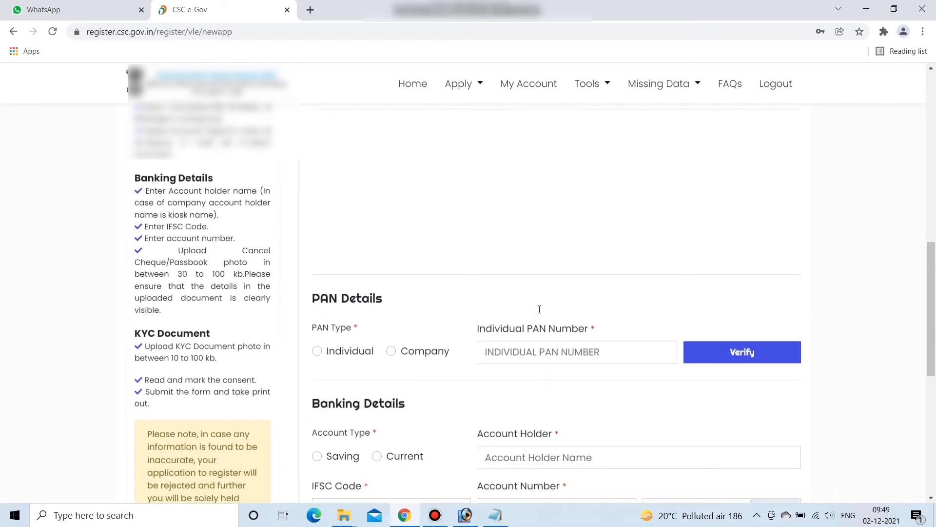
{"action": "left_click", "coordinate": [317, 294]}
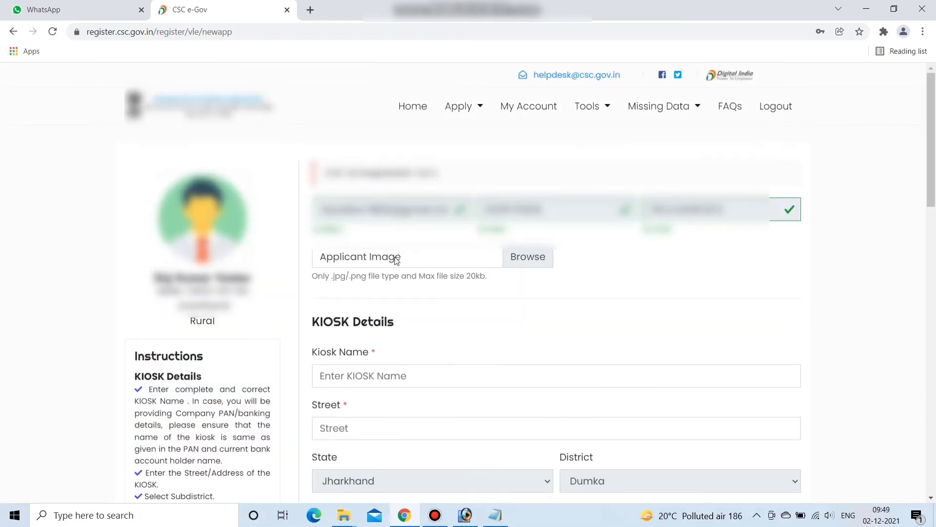
- Revisit the kiosk street, panchayat, village, pin code, post office and police station fields, and reselect Individual PAN
{"action": "scroll", "coordinate": [417, 268], "scroll_direction": "down", "scroll_amount": 3}
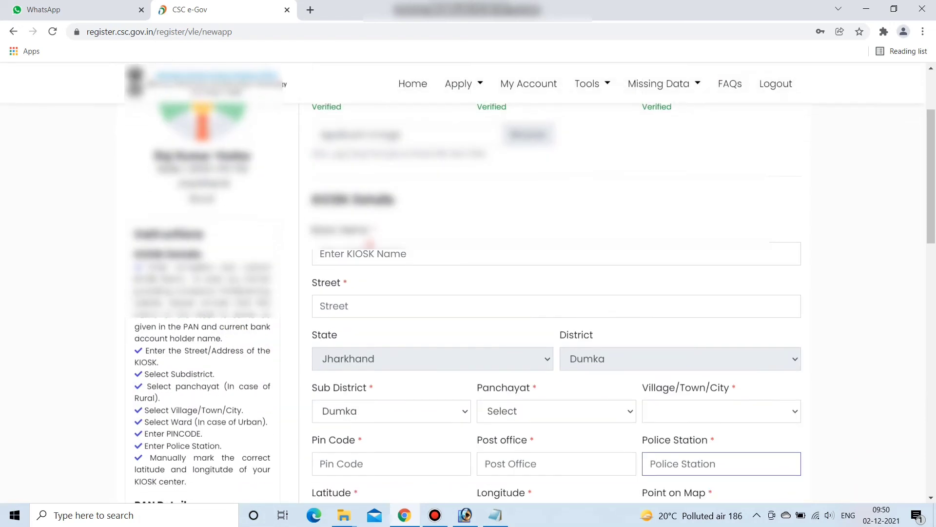
{"action": "left_click", "coordinate": [396, 308]}
{"action": "scroll", "coordinate": [488, 308], "scroll_direction": "down", "scroll_amount": 2}
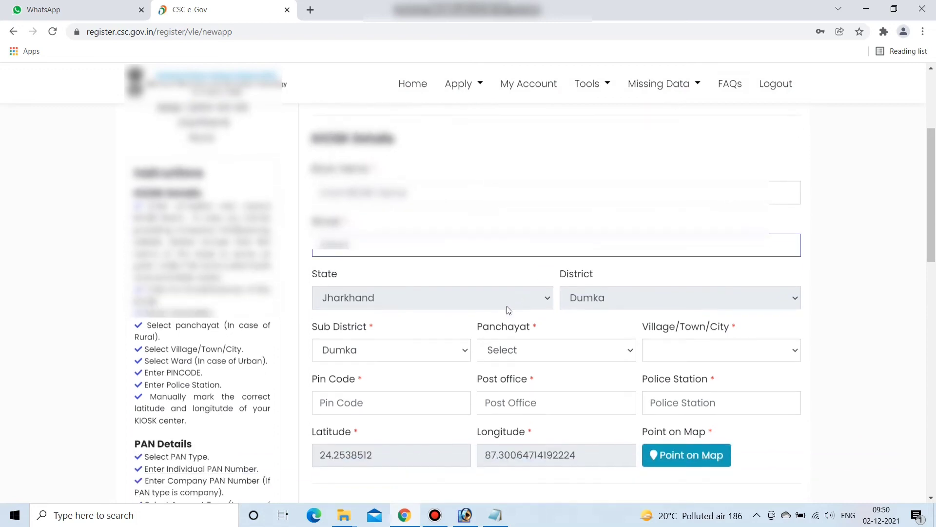
{"action": "scroll", "coordinate": [420, 322], "scroll_direction": "down", "scroll_amount": 1}
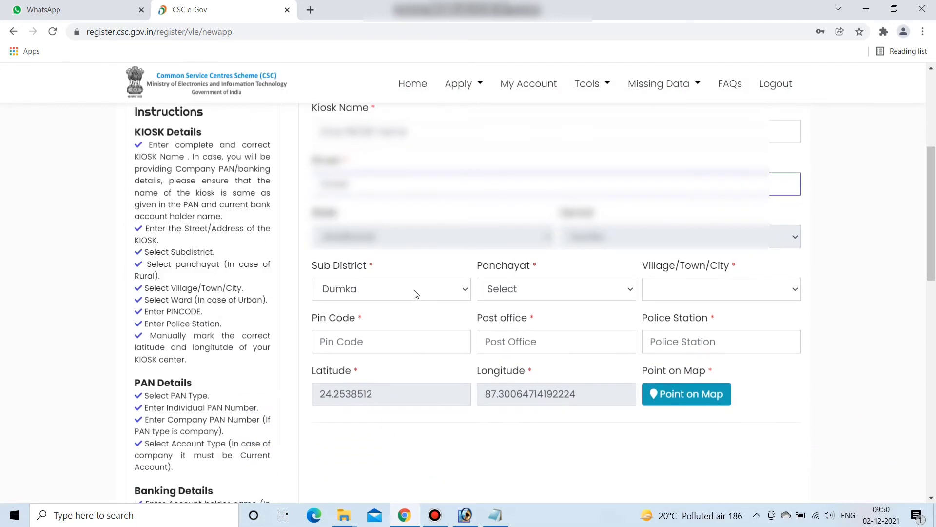
{"action": "left_click", "coordinate": [538, 290]}
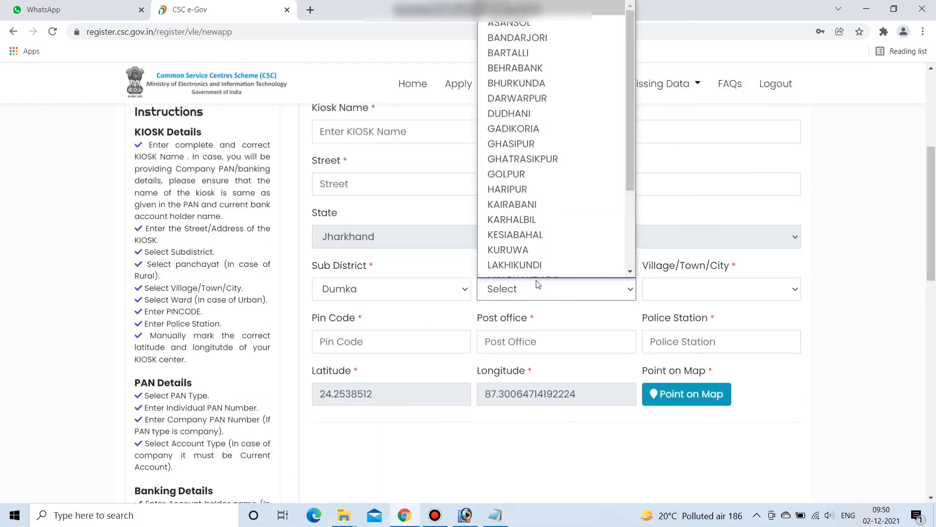
{"action": "scroll", "coordinate": [534, 171], "scroll_direction": "down", "scroll_amount": 2}
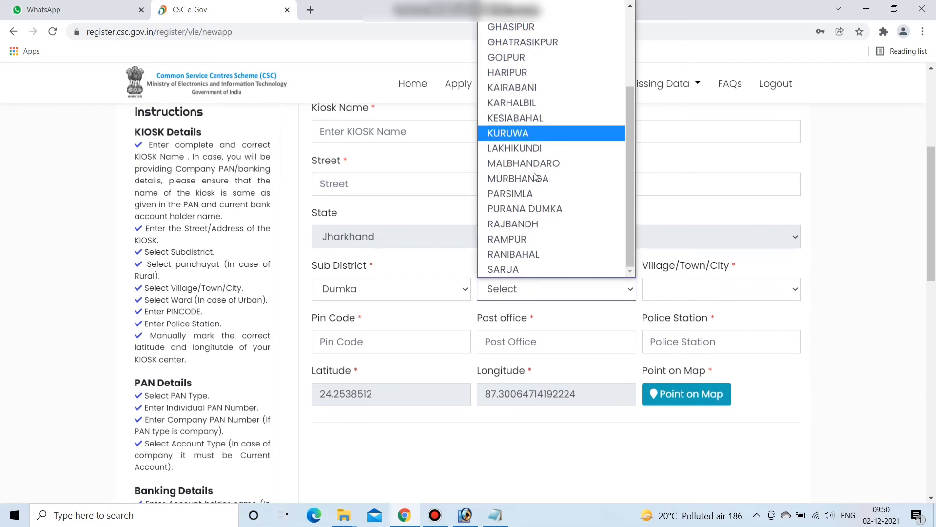
{"action": "left_click", "coordinate": [858, 286]}
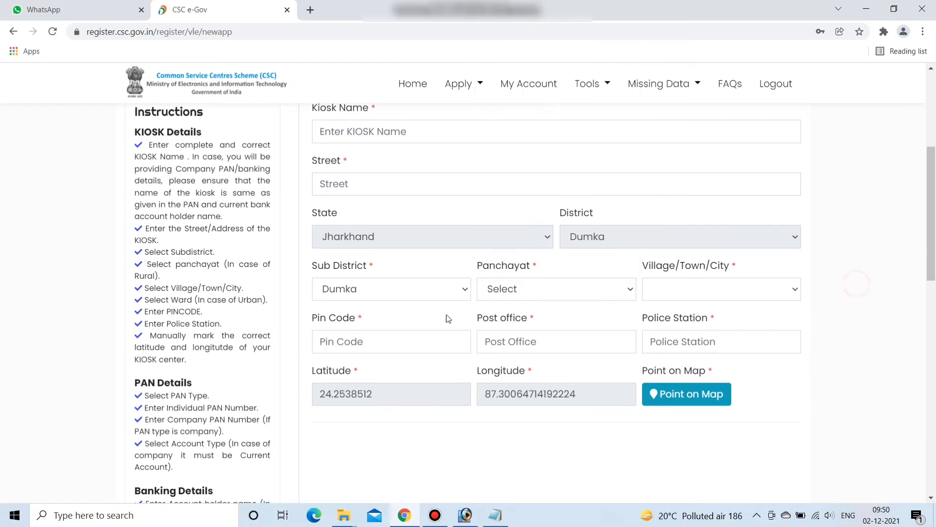
{"action": "left_click", "coordinate": [722, 291]}
{"action": "left_click", "coordinate": [386, 341]}
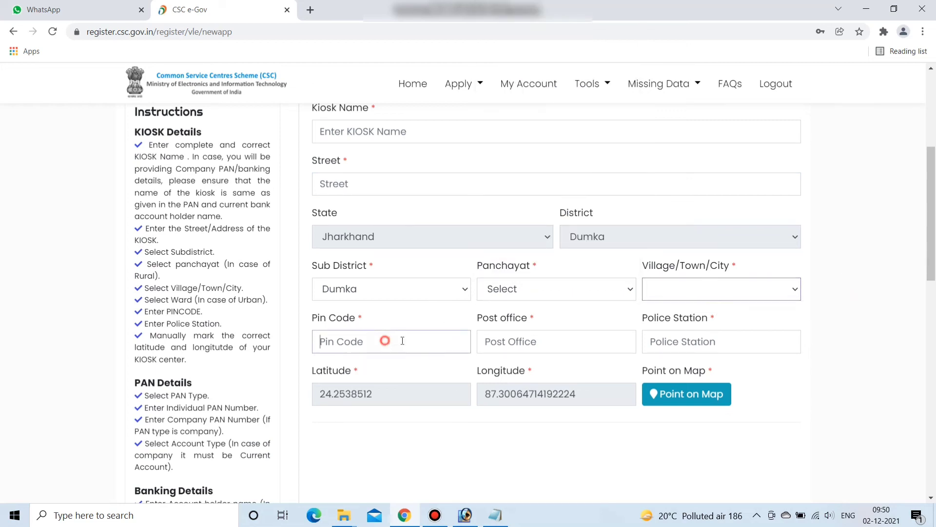
{"action": "left_click", "coordinate": [546, 341]}
{"action": "left_click", "coordinate": [686, 345]}
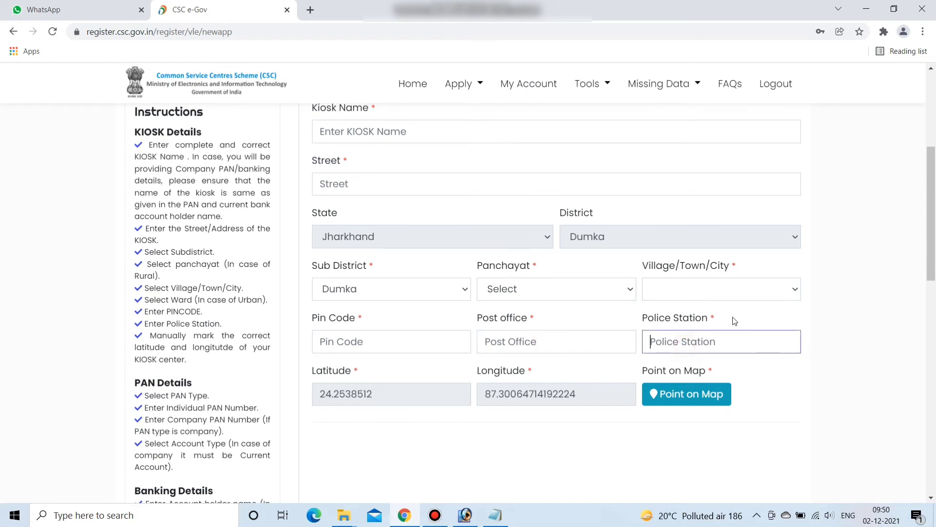
{"action": "scroll", "coordinate": [581, 282], "scroll_direction": "down", "scroll_amount": 4}
{"action": "scroll", "coordinate": [594, 247], "scroll_direction": "down", "scroll_amount": 4}
{"action": "left_click", "coordinate": [318, 298]}
- Set the bank account type to Saving, next to the PAN and account number fields
{"action": "left_click", "coordinate": [537, 309]}
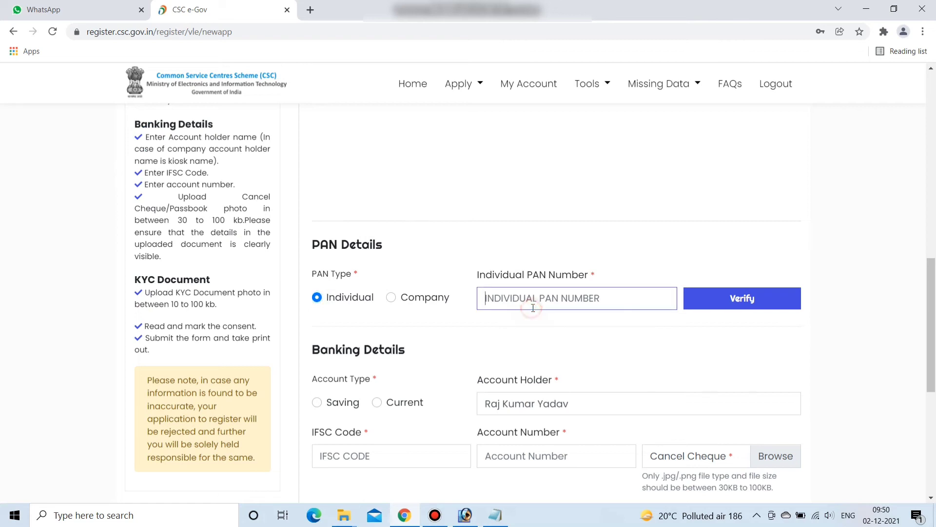
{"action": "scroll", "coordinate": [556, 313], "scroll_direction": "down", "scroll_amount": 2}
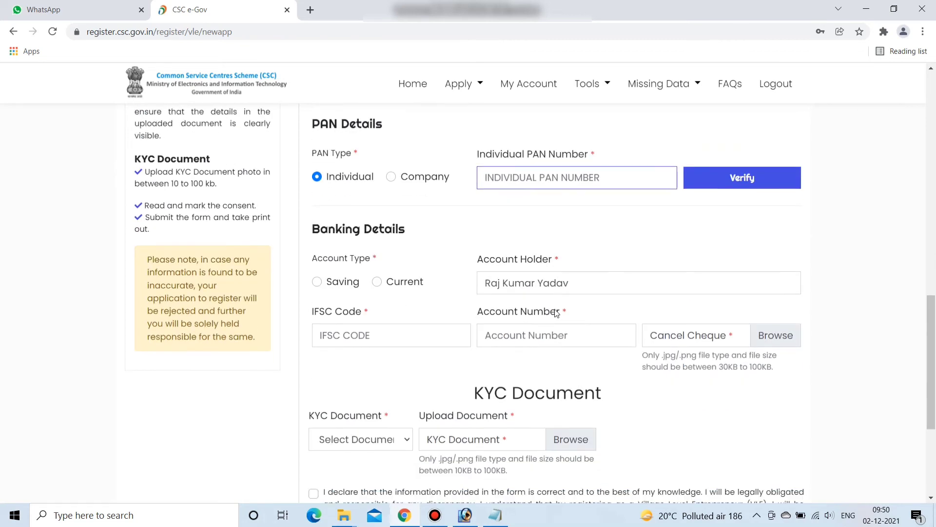
{"action": "left_click", "coordinate": [318, 281]}
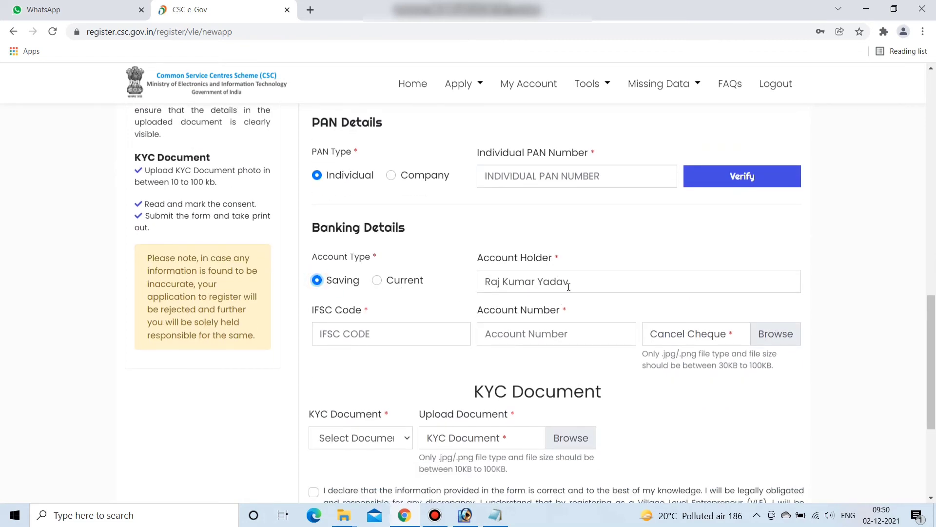
{"action": "left_click", "coordinate": [557, 336]}
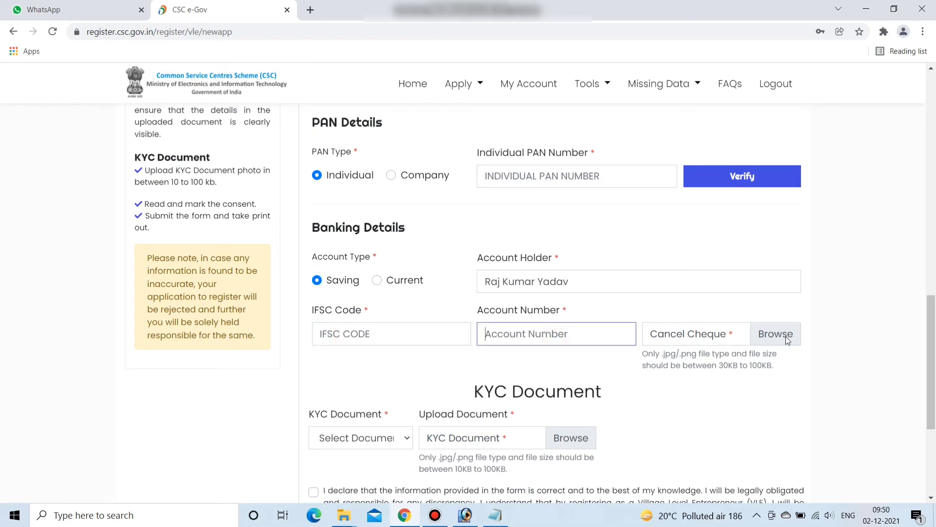
- Choose Aadhaar Card as the KYC document type, cancelling the file upload picker
{"action": "scroll", "coordinate": [786, 336], "scroll_direction": "down", "scroll_amount": 3}
{"action": "left_click", "coordinate": [373, 318]}
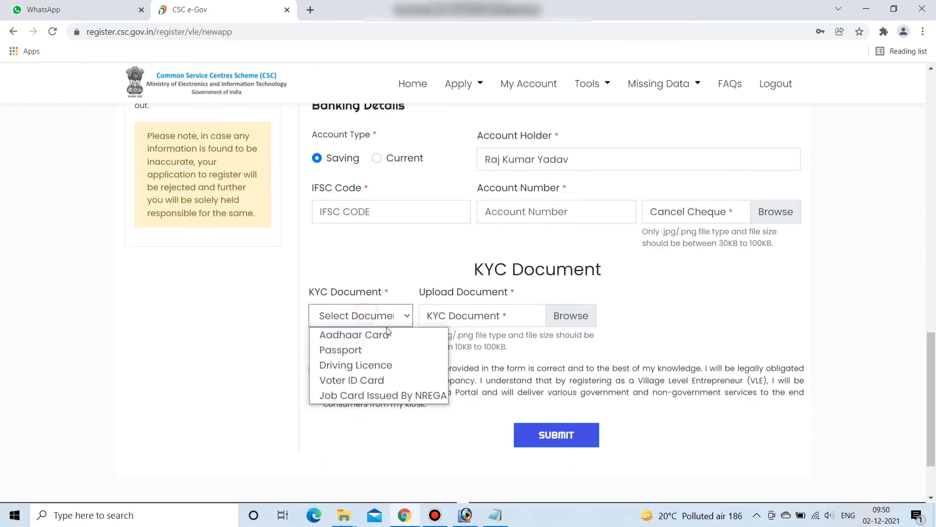
{"action": "left_click", "coordinate": [363, 337]}
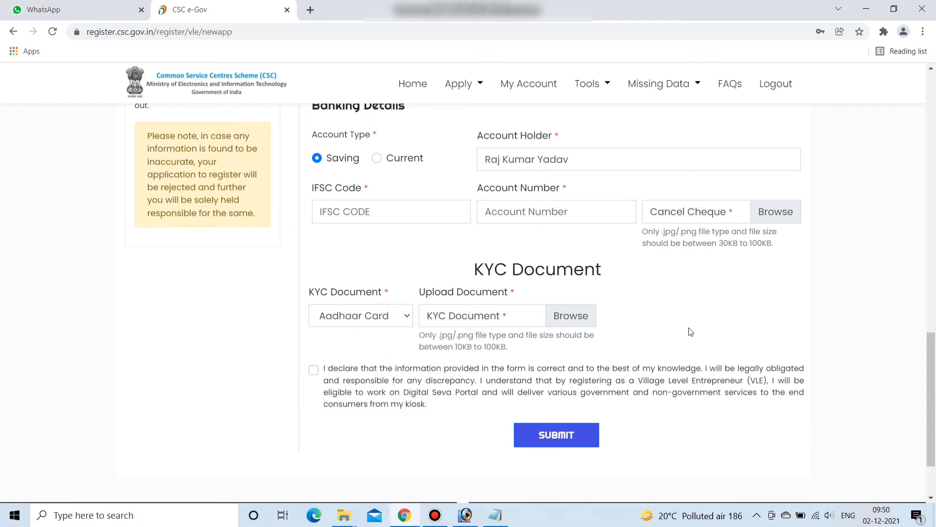
{"action": "left_click", "coordinate": [541, 325]}
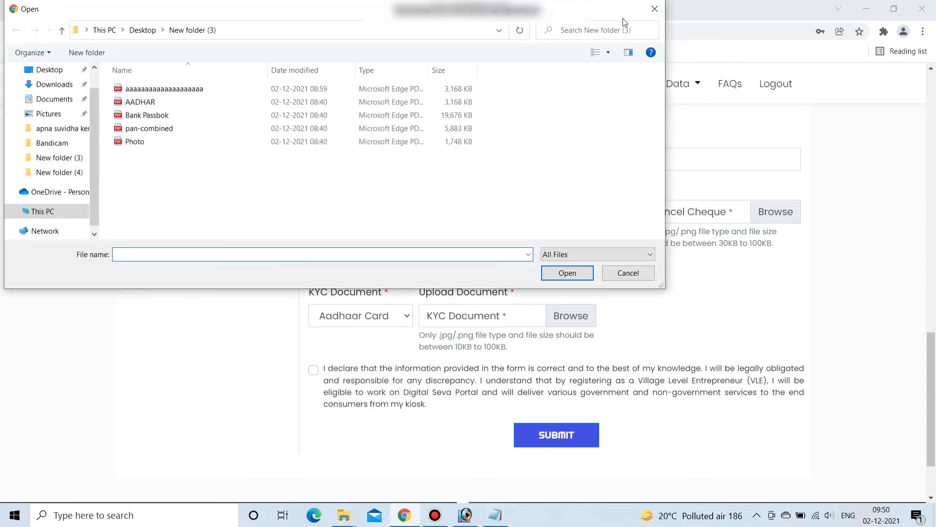
{"action": "left_click", "coordinate": [655, 8]}
- Tick the declaration that the information is correct and review the form
{"action": "left_click", "coordinate": [313, 371]}
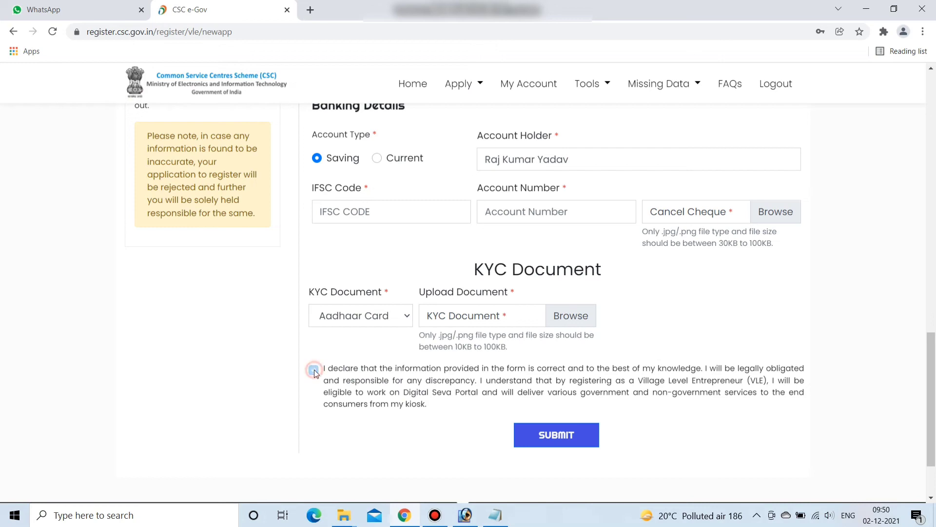
{"action": "scroll", "coordinate": [588, 415], "scroll_direction": "up", "scroll_amount": 6}
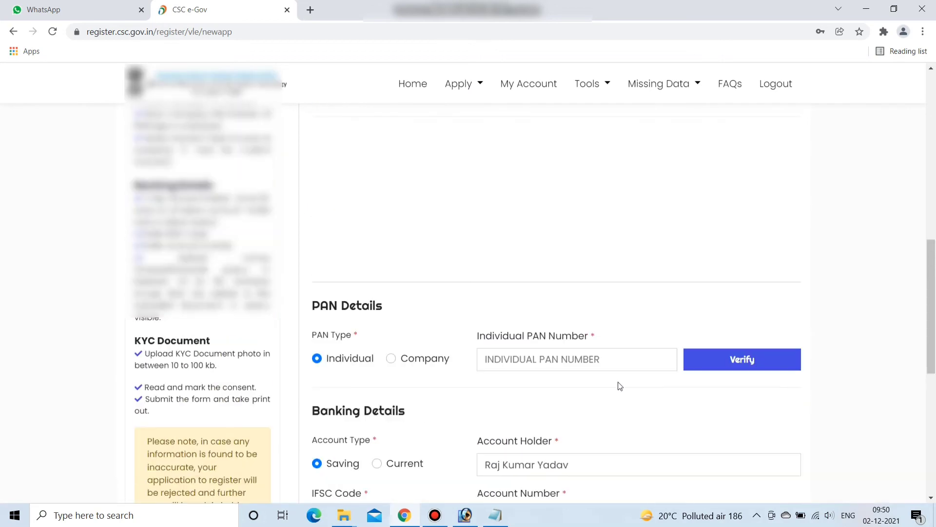
{"action": "scroll", "coordinate": [616, 385], "scroll_direction": "up", "scroll_amount": 5}
{"action": "scroll", "coordinate": [580, 351], "scroll_direction": "up", "scroll_amount": 4}
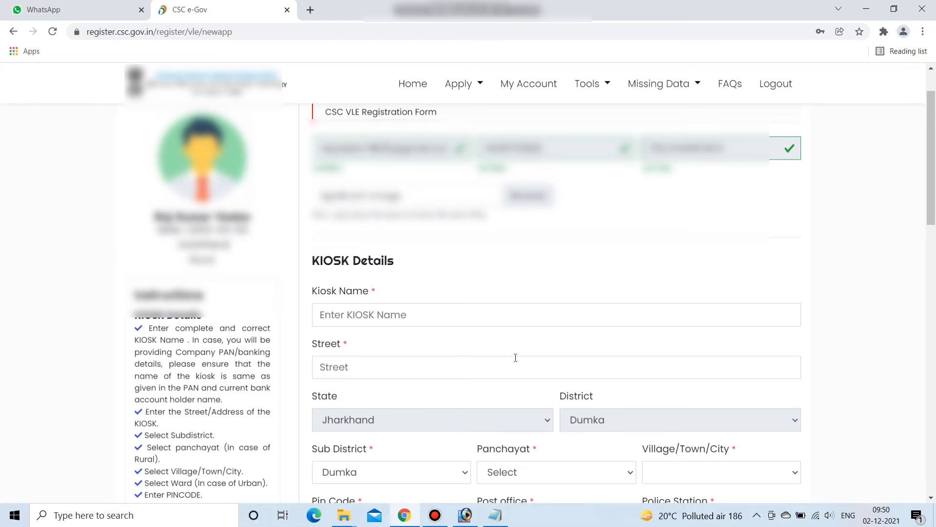
{"action": "scroll", "coordinate": [507, 365], "scroll_direction": "down", "scroll_amount": 15}
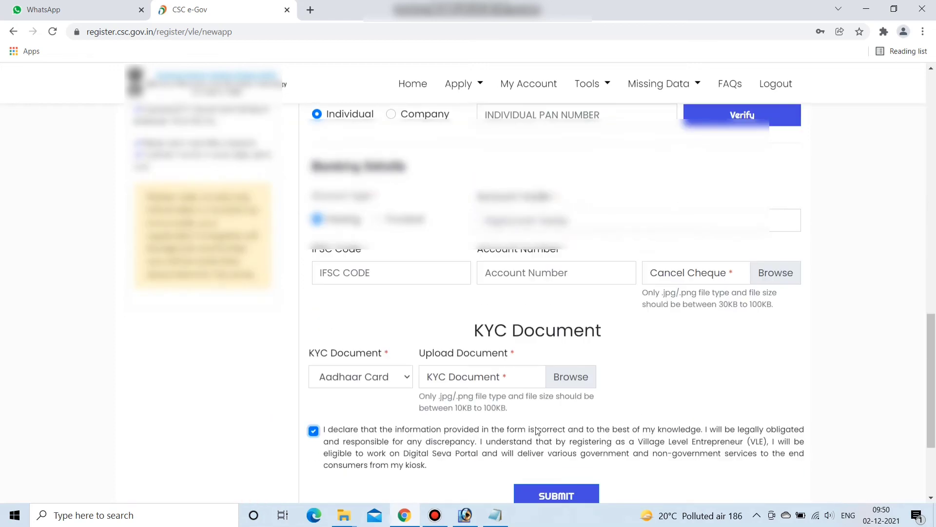
{"action": "scroll", "coordinate": [537, 431], "scroll_direction": "down", "scroll_amount": 3}
{"action": "left_click", "coordinate": [434, 515]}
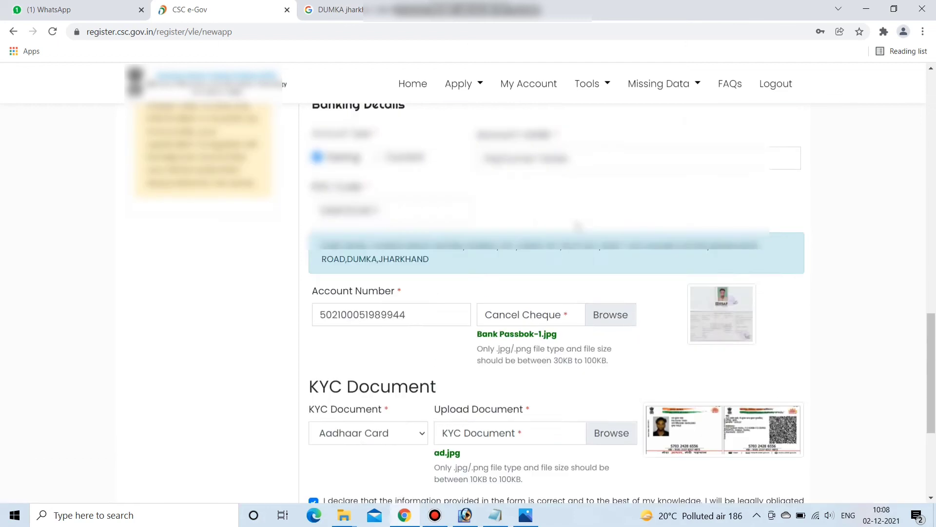
- Scroll to the bottom of the completed VLE form and submit the registration
{"action": "scroll", "coordinate": [556, 292], "scroll_direction": "up", "scroll_amount": 8}
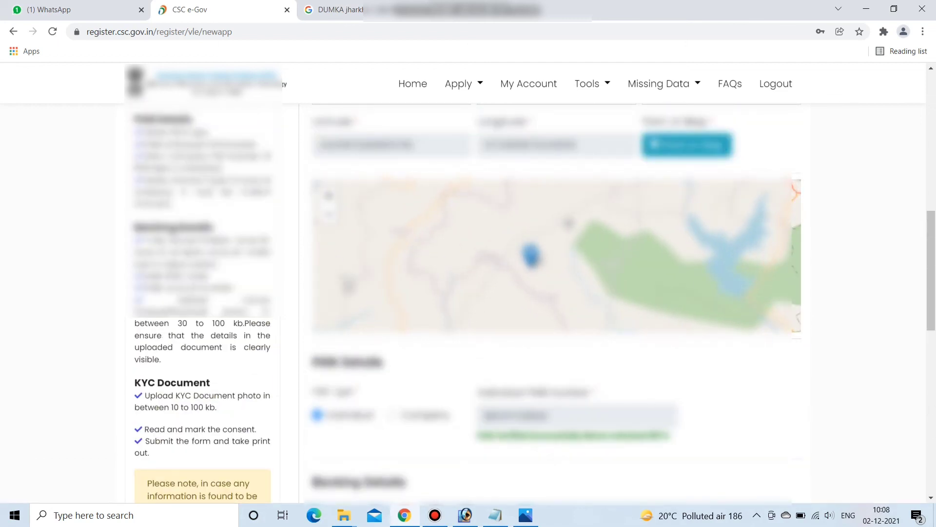
{"action": "left_click_drag", "start_coordinate": [932, 282], "coordinate": [934, 452]}
{"action": "left_click", "coordinate": [585, 403]}
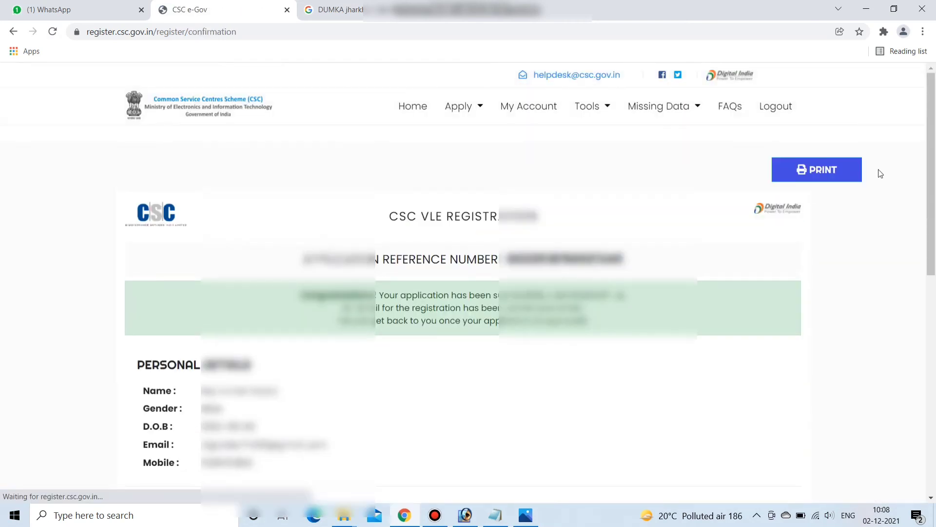
- Select the application reference number and copy it
{"action": "scroll", "coordinate": [414, 248], "scroll_direction": "down", "scroll_amount": 1}
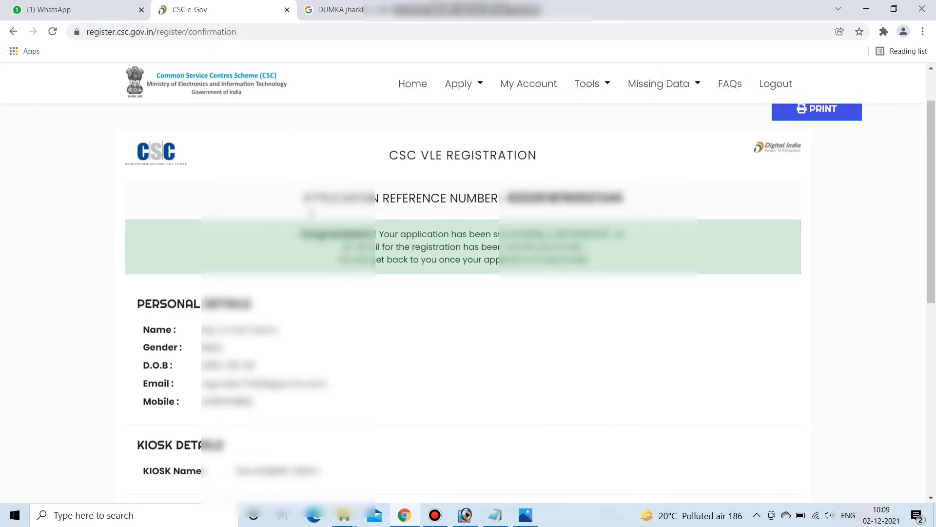
{"action": "left_click_drag", "start_coordinate": [506, 195], "coordinate": [646, 218]}
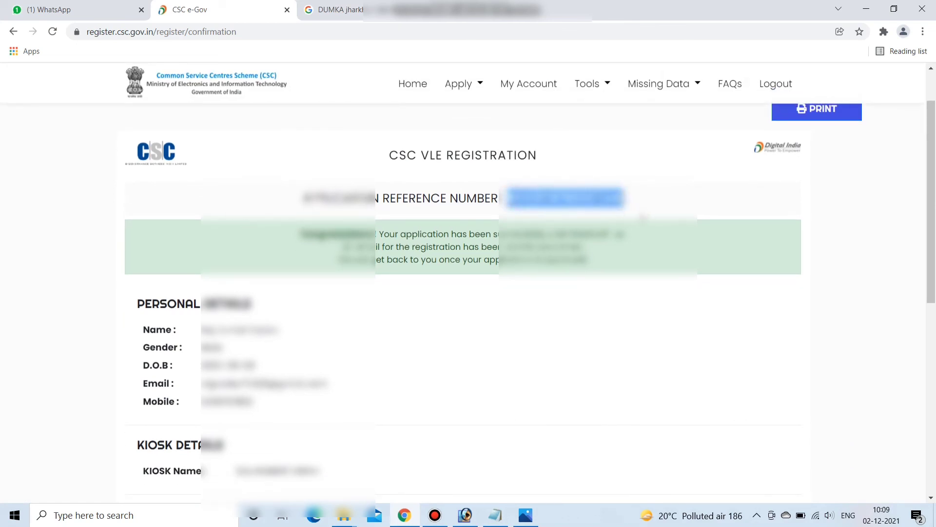
{"action": "right_click", "coordinate": [572, 199]}
{"action": "left_click", "coordinate": [598, 210]}
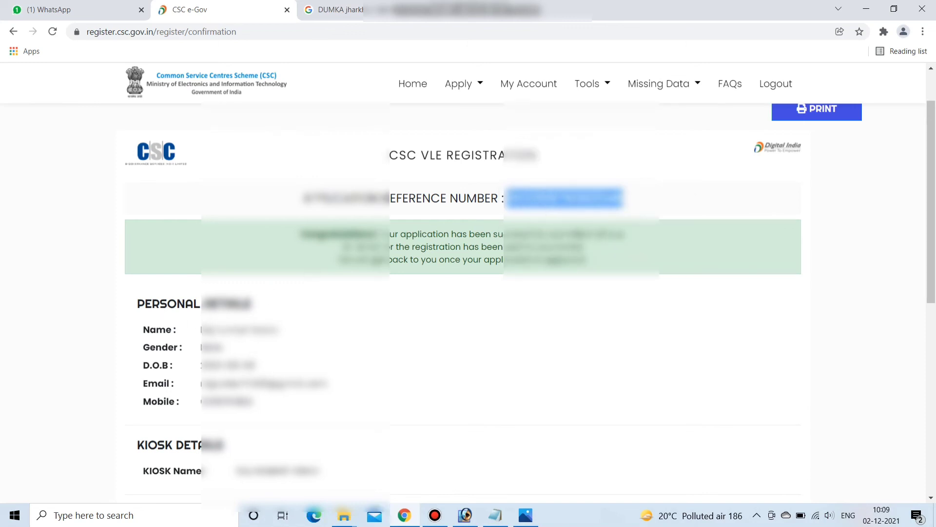
- Review the submitted personal, kiosk and banking details and preview the print layout
{"action": "scroll", "coordinate": [349, 412], "scroll_direction": "down", "scroll_amount": 4}
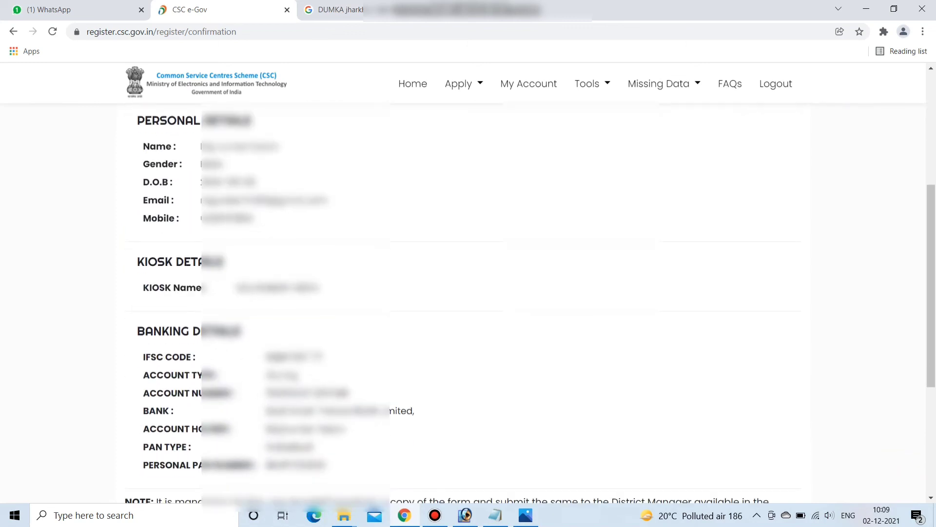
{"action": "scroll", "coordinate": [257, 345], "scroll_direction": "down", "scroll_amount": 2}
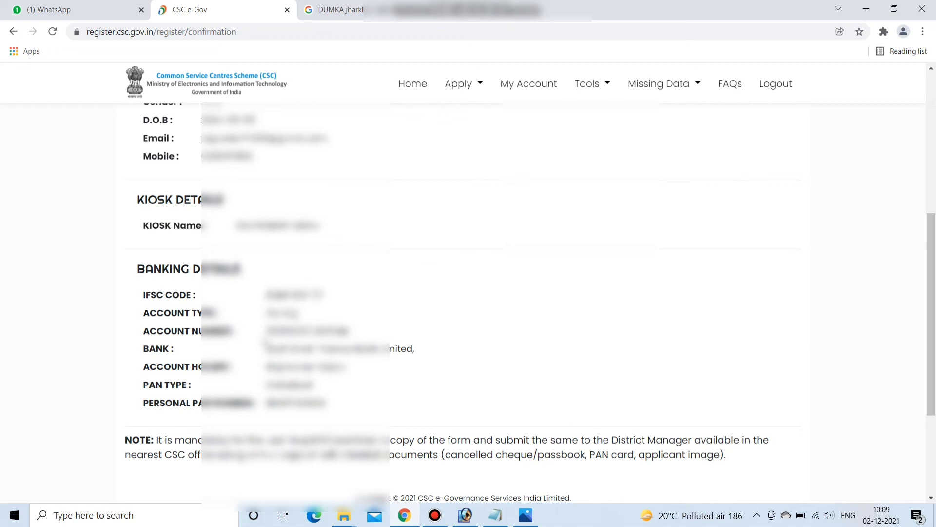
{"action": "scroll", "coordinate": [267, 343], "scroll_direction": "down", "scroll_amount": 3}
{"action": "scroll", "coordinate": [416, 325], "scroll_direction": "up", "scroll_amount": 8}
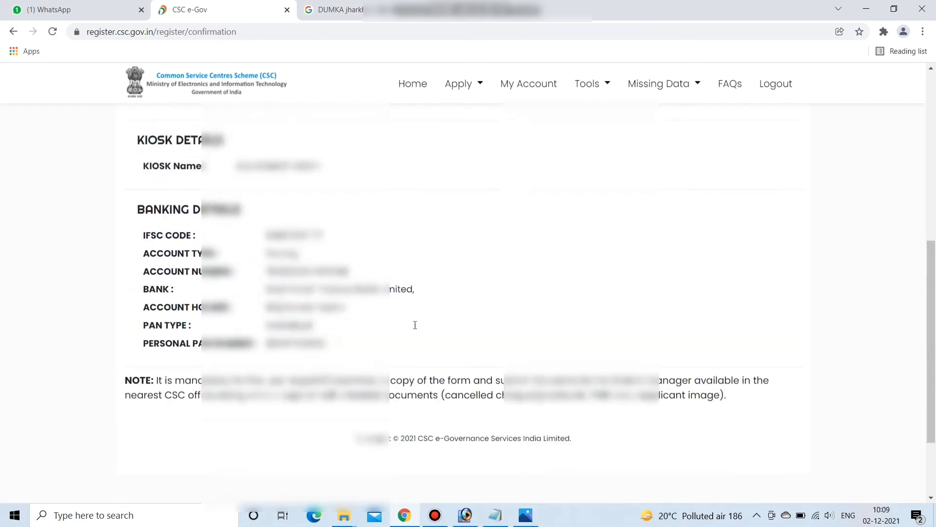
{"action": "left_click", "coordinate": [810, 176]}
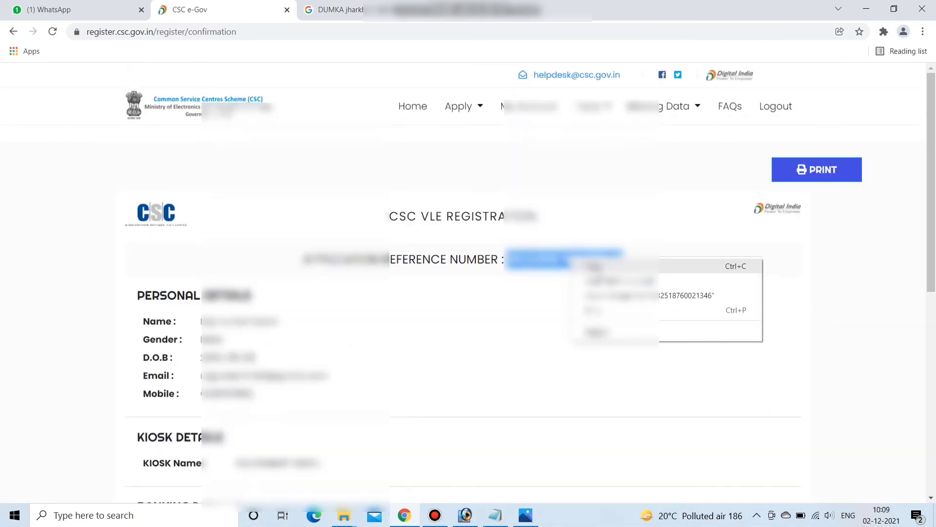
{"action": "left_click", "coordinate": [597, 267]}
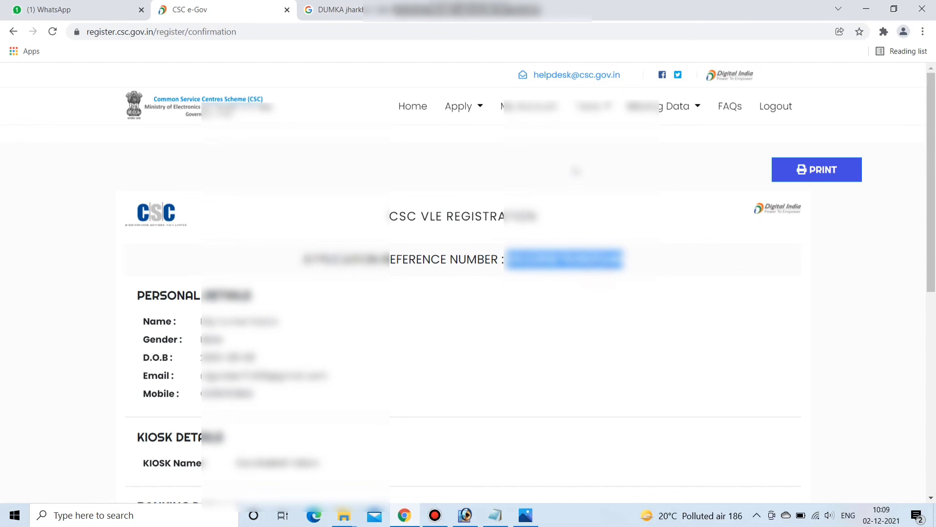
{"action": "left_click", "coordinate": [478, 108]}
- Paste the copied reference number into Status Check, enter the captcha, and submit to see it's under review
{"action": "left_click", "coordinate": [471, 154]}
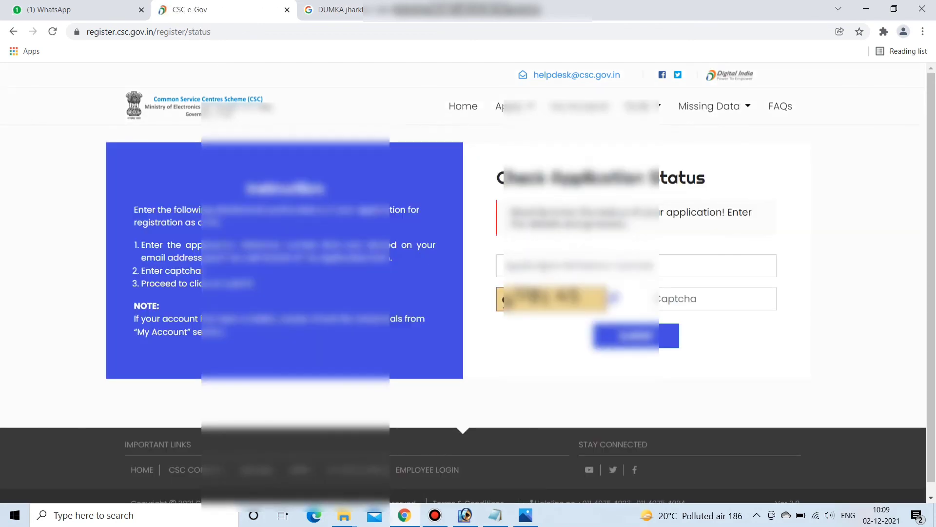
{"action": "right_click", "coordinate": [542, 267]}
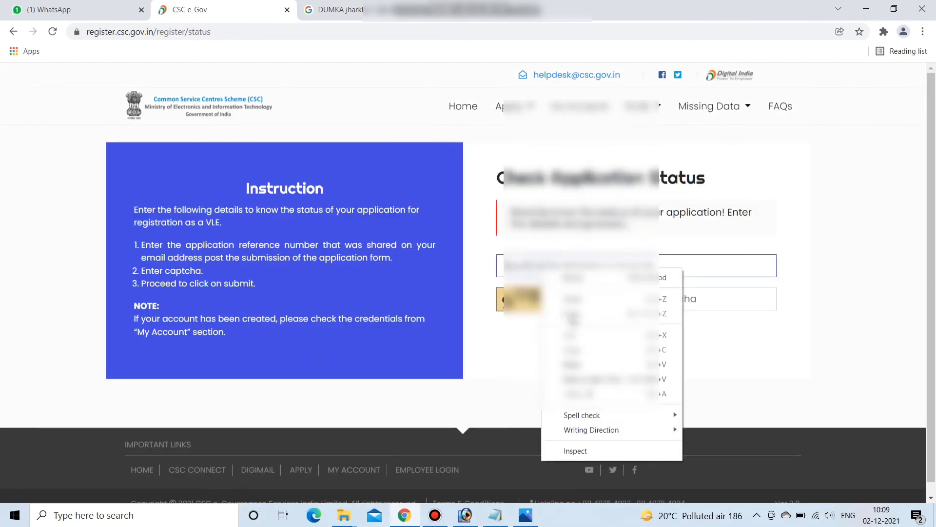
{"action": "left_click", "coordinate": [585, 364]}
{"action": "left_click", "coordinate": [696, 303]}
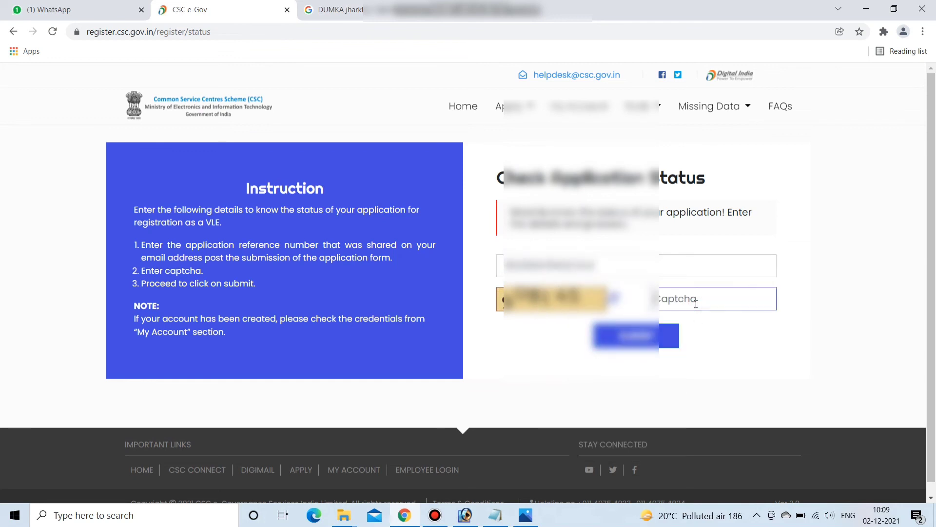
{"action": "type", "text": "908145"}
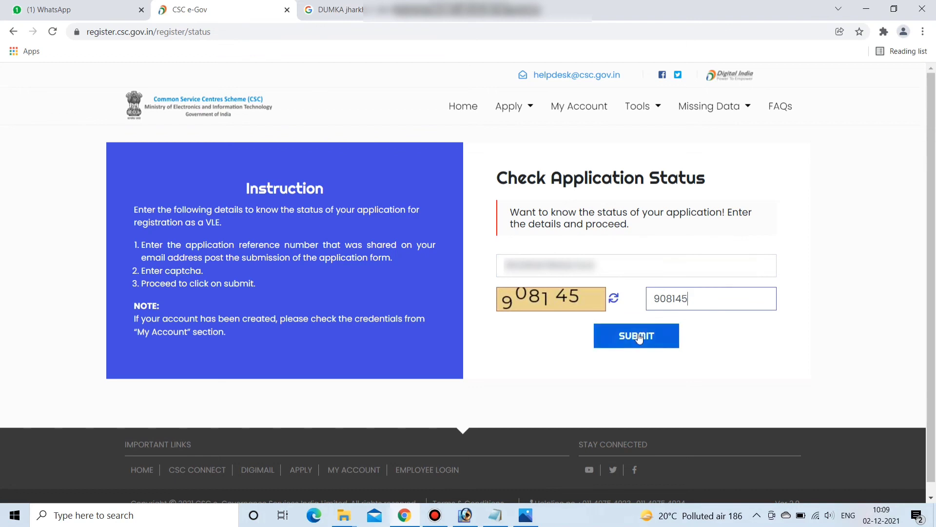
{"action": "left_click", "coordinate": [634, 336]}
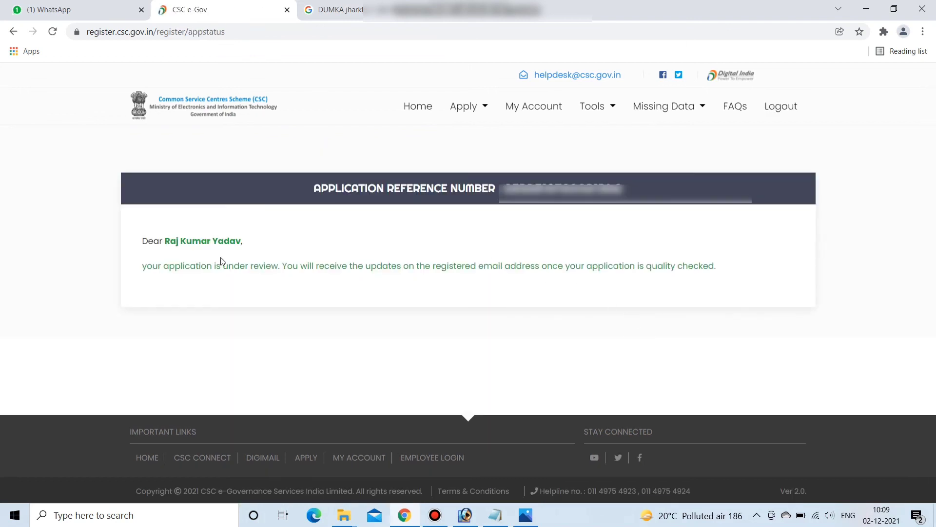
{"action": "left_click_drag", "start_coordinate": [142, 266], "coordinate": [655, 308]}
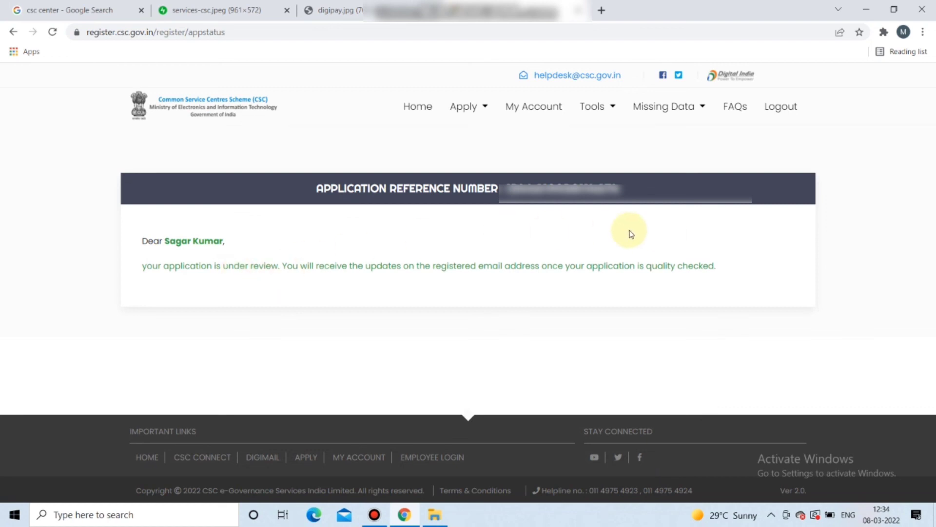
- Reopen Status Check, fill in the saved reference number and captcha, and submit again
{"action": "left_click", "coordinate": [476, 106]}
{"action": "left_click", "coordinate": [485, 157]}
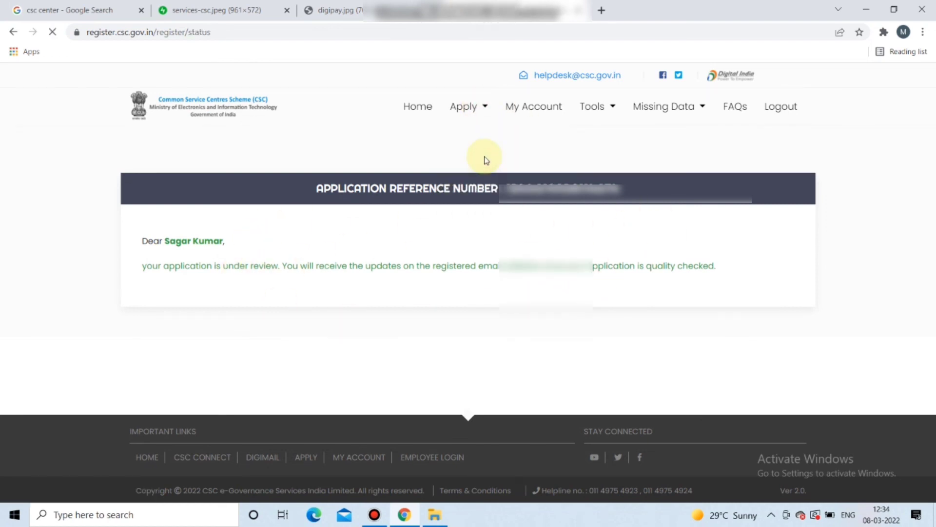
{"action": "left_click", "coordinate": [565, 268]}
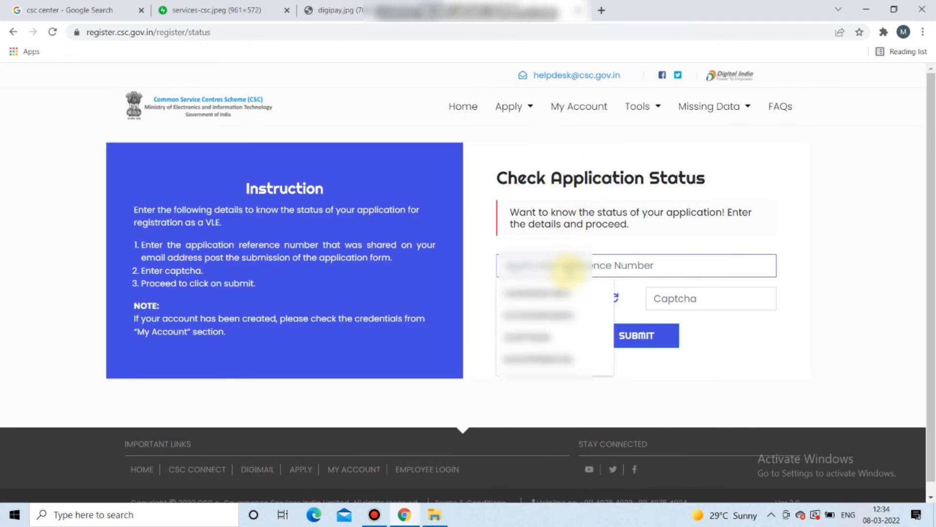
{"action": "left_click", "coordinate": [579, 309]}
{"action": "left_click", "coordinate": [721, 299]}
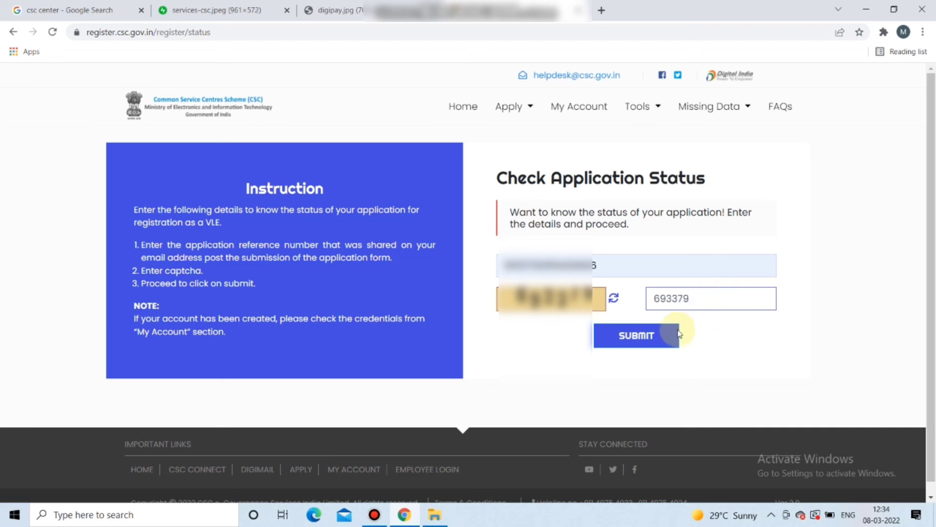
{"action": "left_click", "coordinate": [642, 341]}
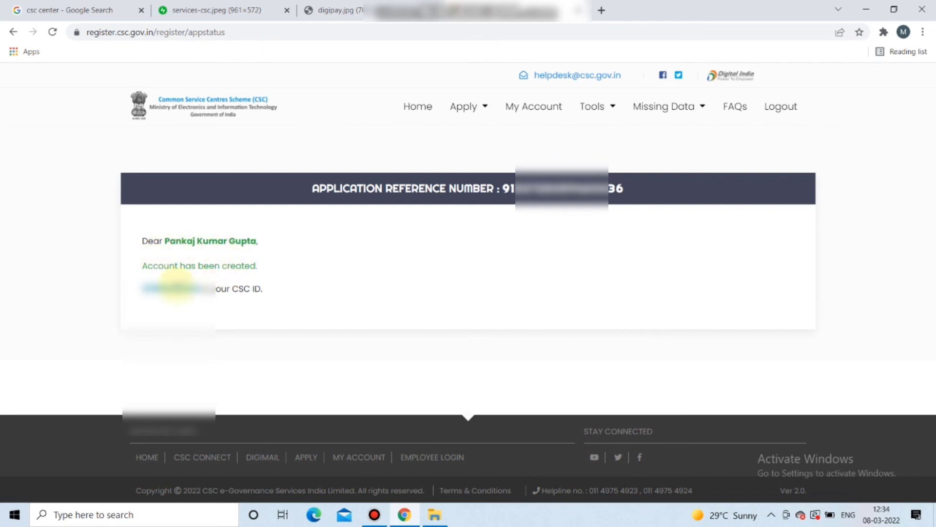
- Highlight the assigned CSC ID, then return to the portal's Home page from the top navigation
{"action": "left_click_drag", "start_coordinate": [141, 288], "coordinate": [188, 291]}
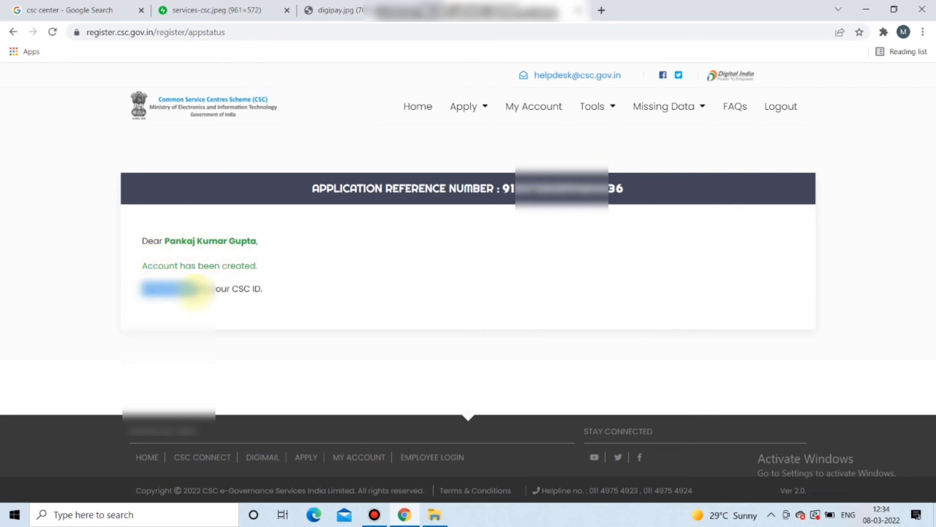
{"action": "left_click", "coordinate": [218, 281]}
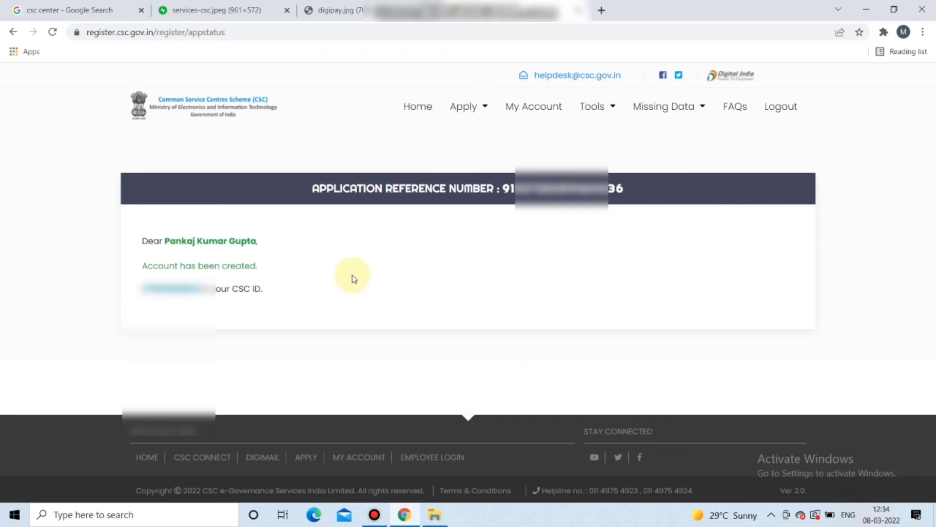
{"action": "left_click", "coordinate": [419, 106]}
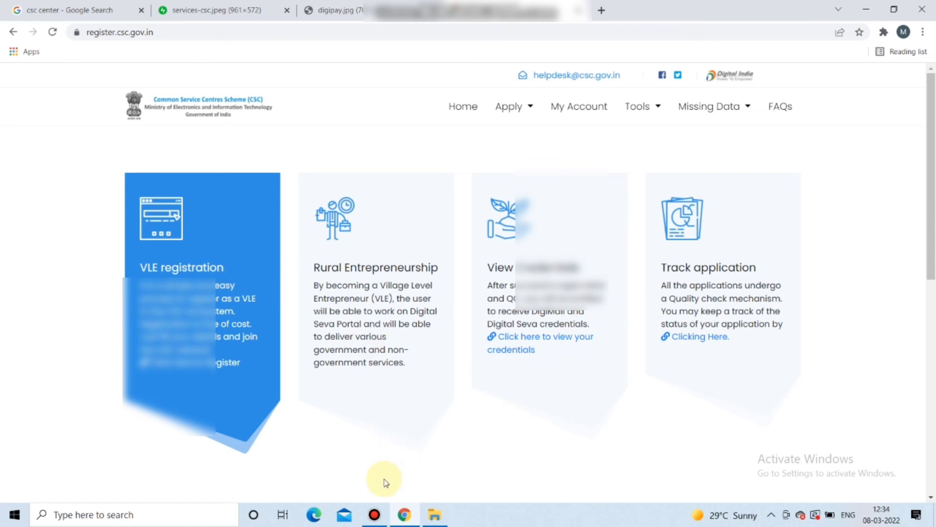
{"action": "left_click", "coordinate": [375, 516]}
{"action": "left_click", "coordinate": [621, 185]}
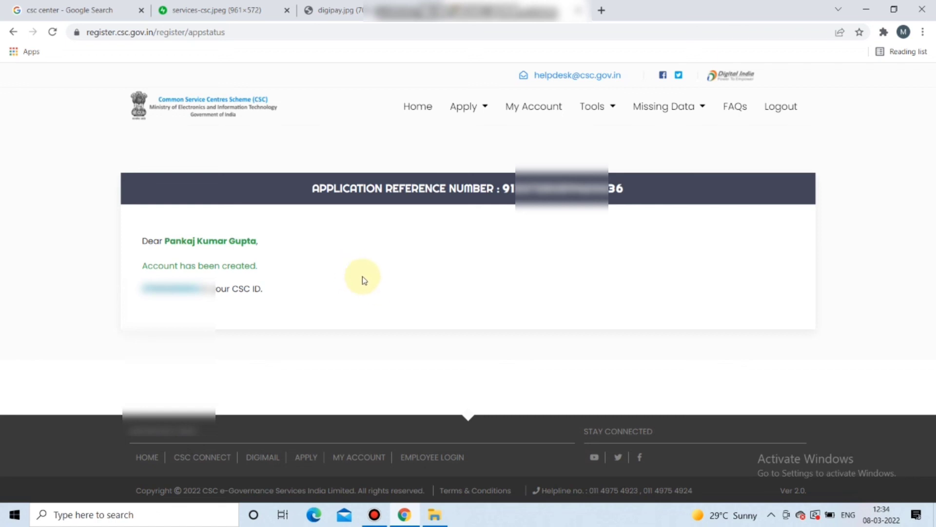
{"action": "left_click", "coordinate": [419, 105]}
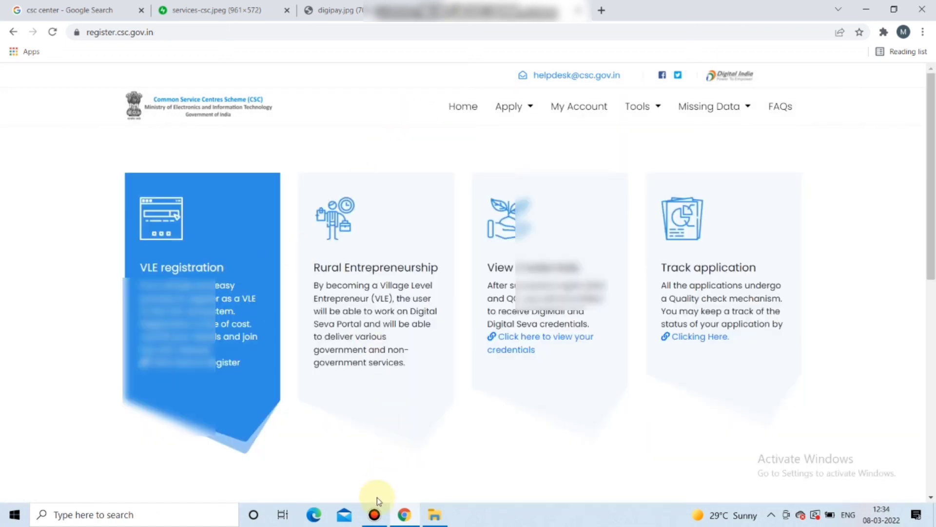
{"action": "left_click", "coordinate": [376, 515]}
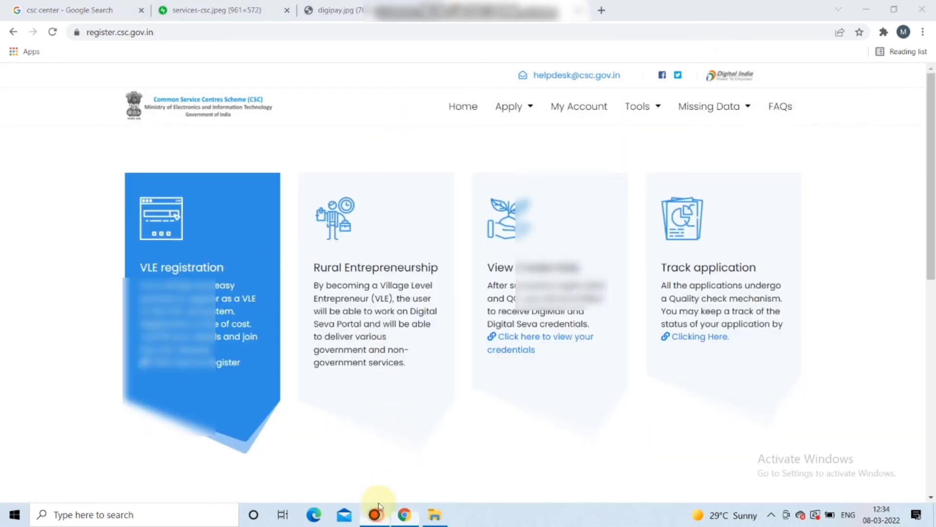
{"action": "left_click", "coordinate": [620, 182]}
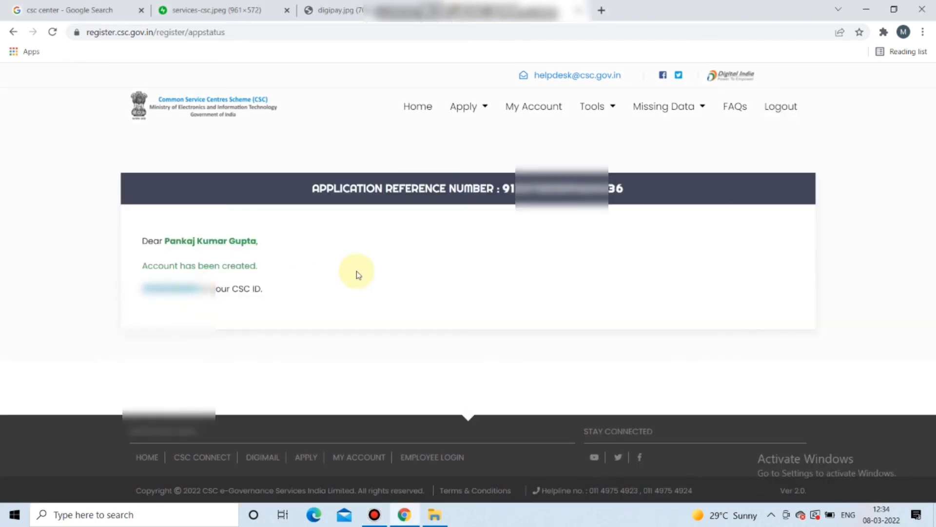
{"action": "left_click", "coordinate": [418, 106]}
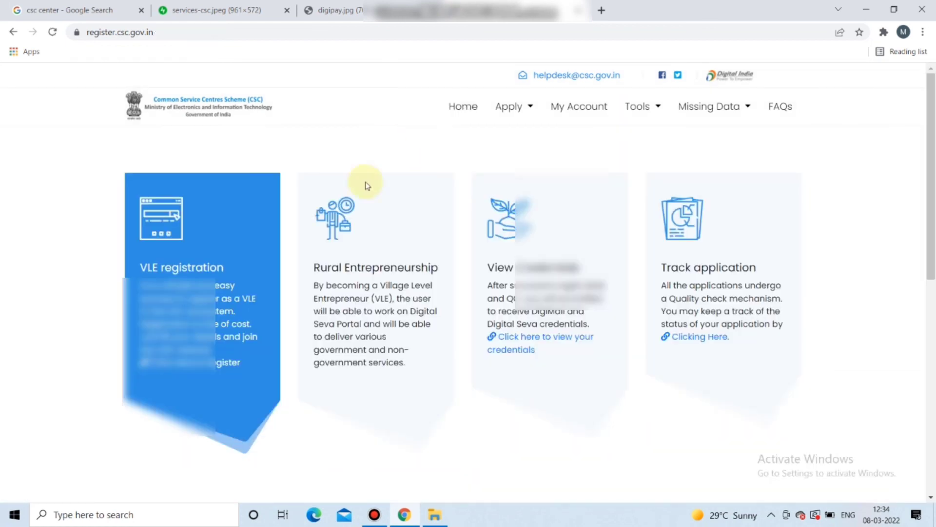